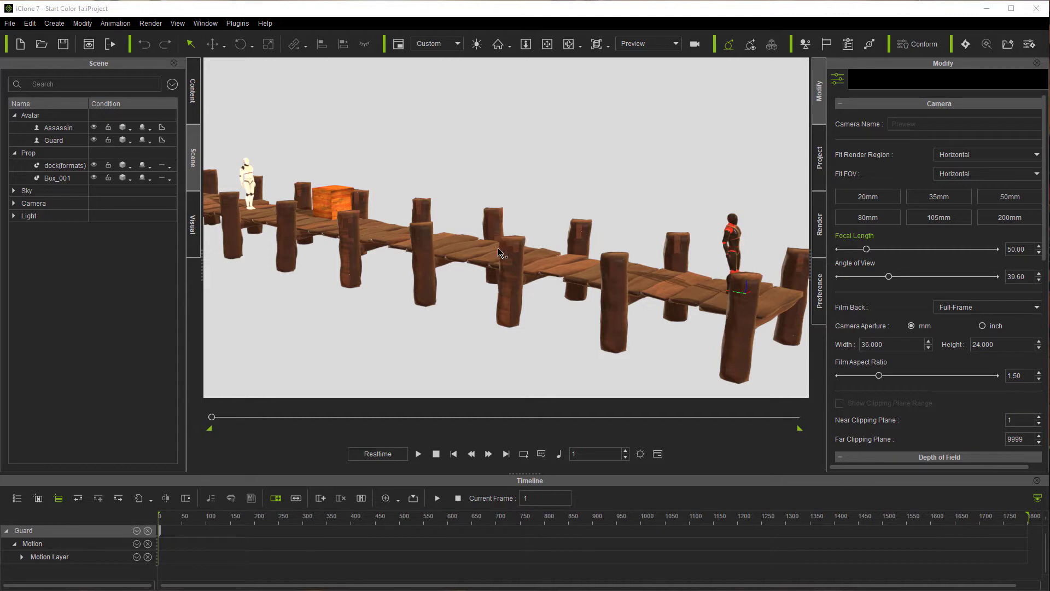
Hide and lock the dock(formats) and Box_001 props in the scene.
left_click(95, 168)
left_click(443, 244)
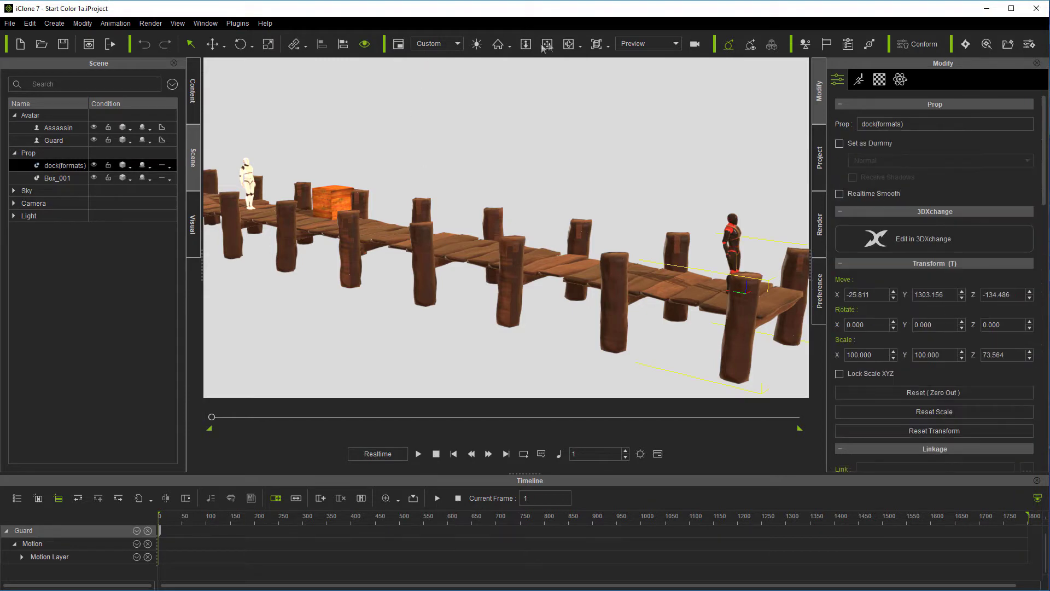
left_click(568, 43)
left_click_drag(559, 189, 318, 159)
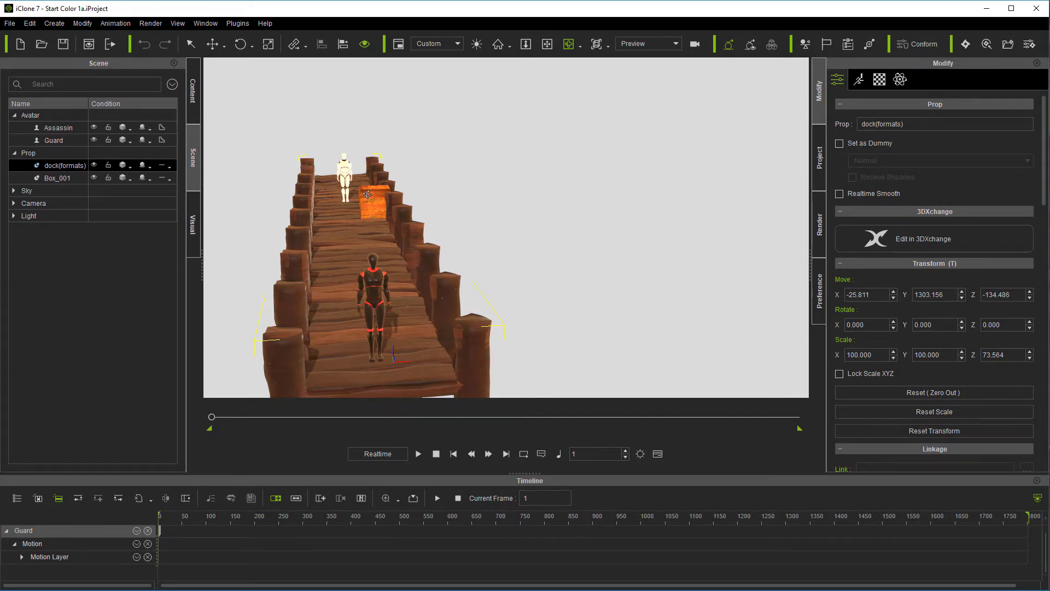
left_click(93, 165)
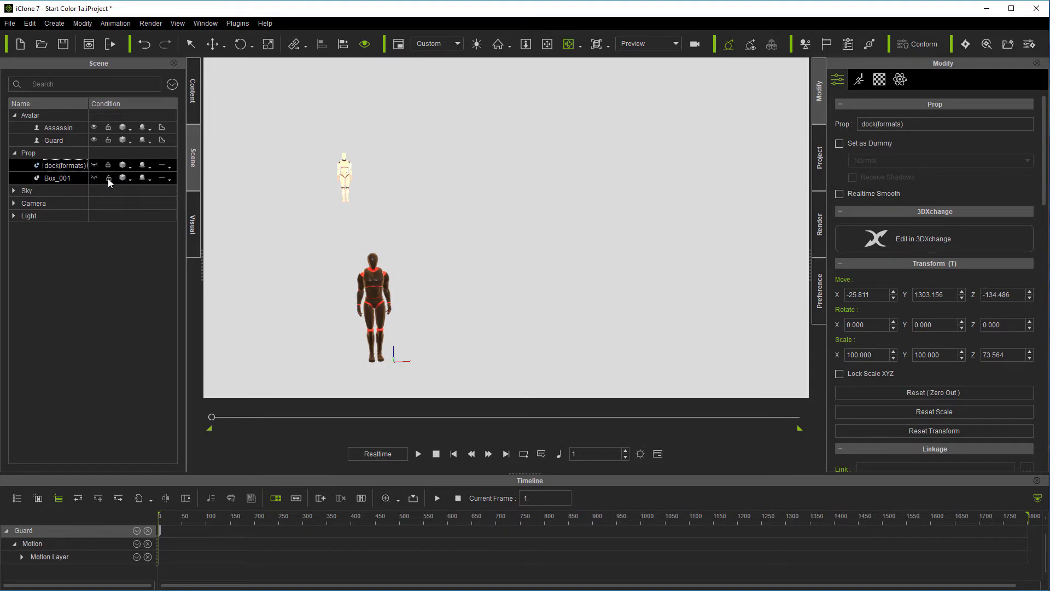
left_click(107, 178)
Open Motion Puppet for the Guard avatar, choose the 01_Natural idle motion and preview it.
right_click_drag(397, 220, 543, 206)
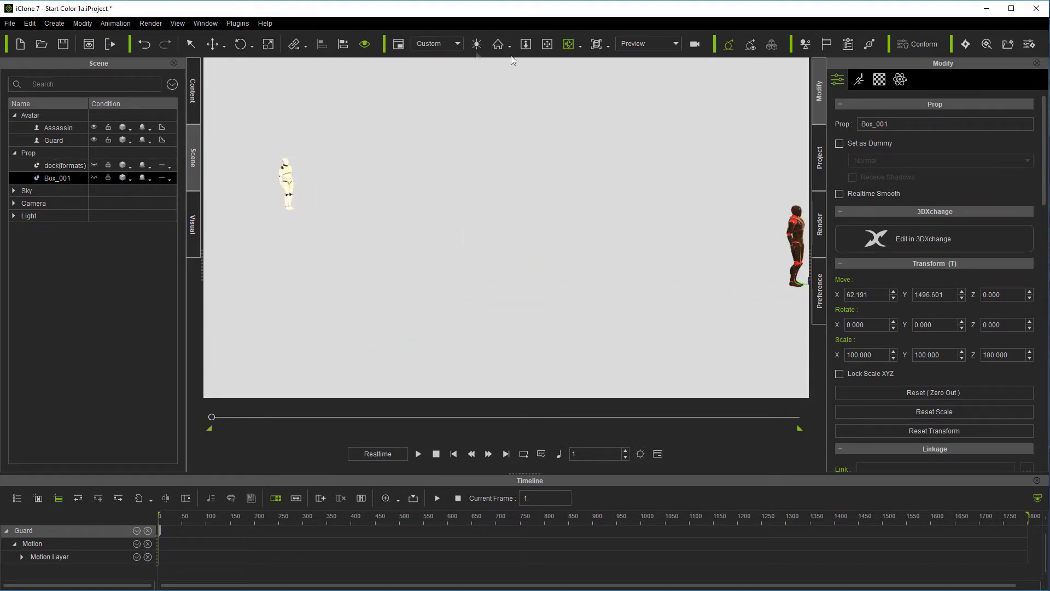
left_click(546, 43)
left_click_drag(561, 105, 522, 106)
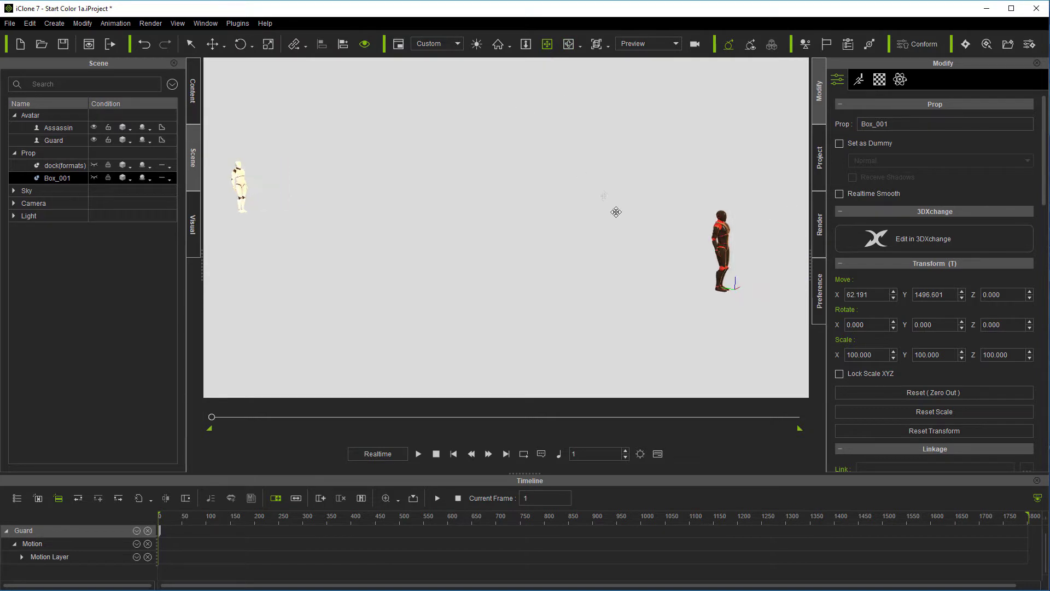
left_click(722, 241)
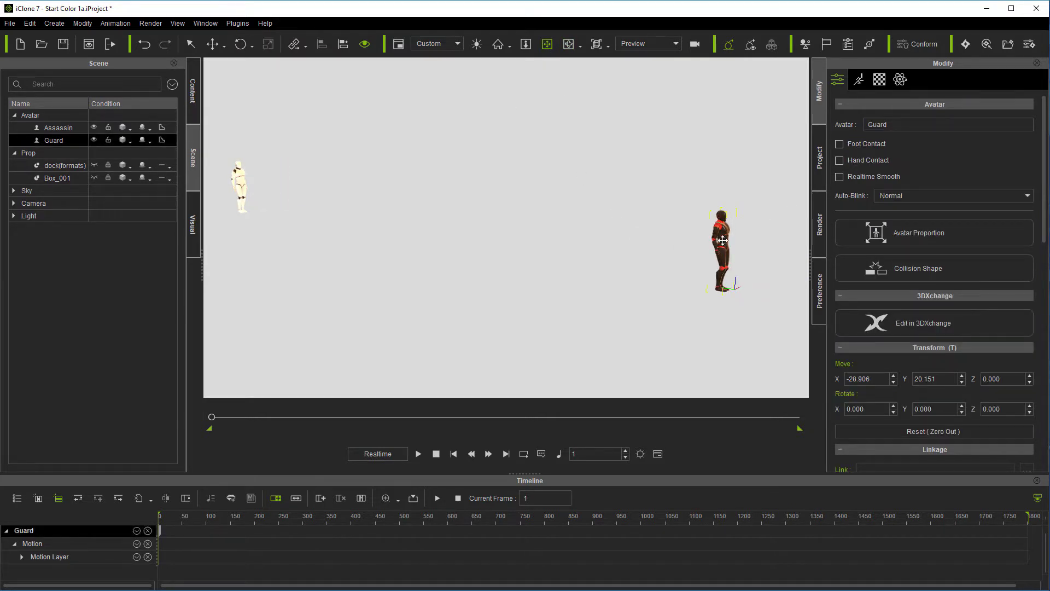
left_click(858, 82)
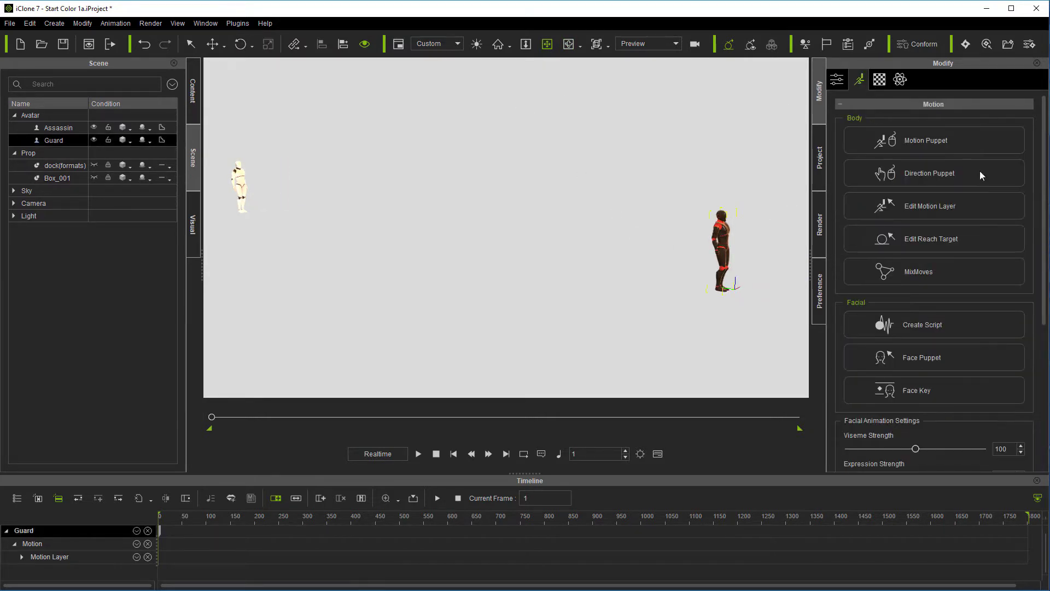
left_click(947, 143)
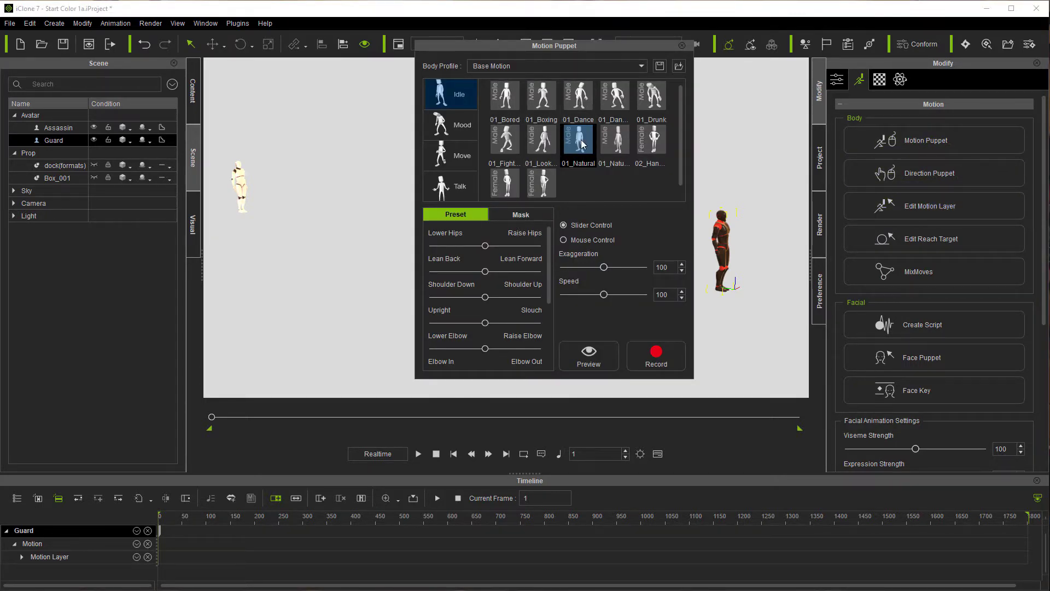
left_click(587, 357)
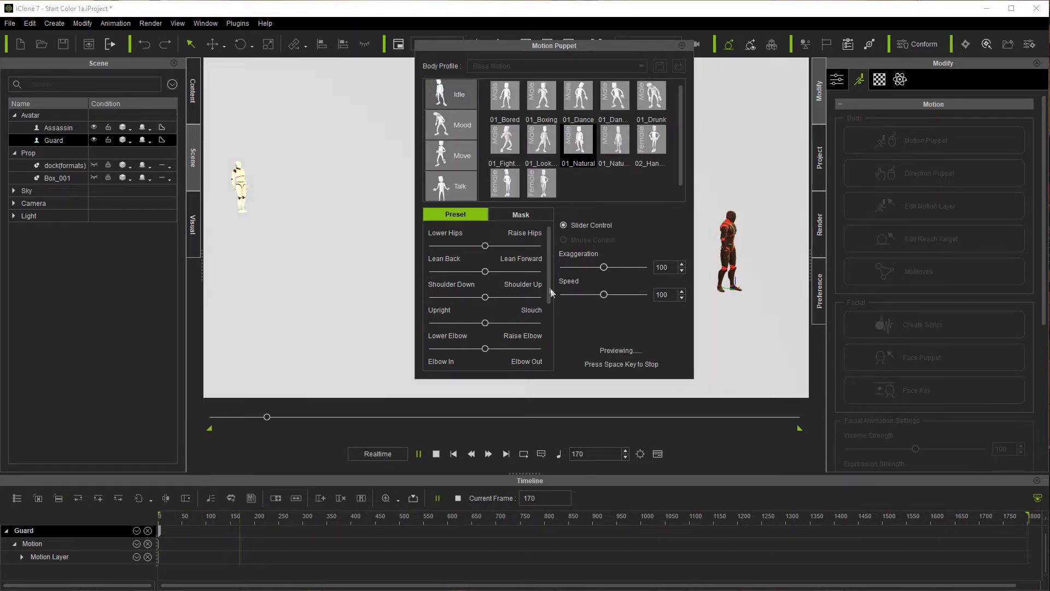
key("space")
Mask out both of the Guard's arms from the puppet motion and preview the result.
left_click(521, 214)
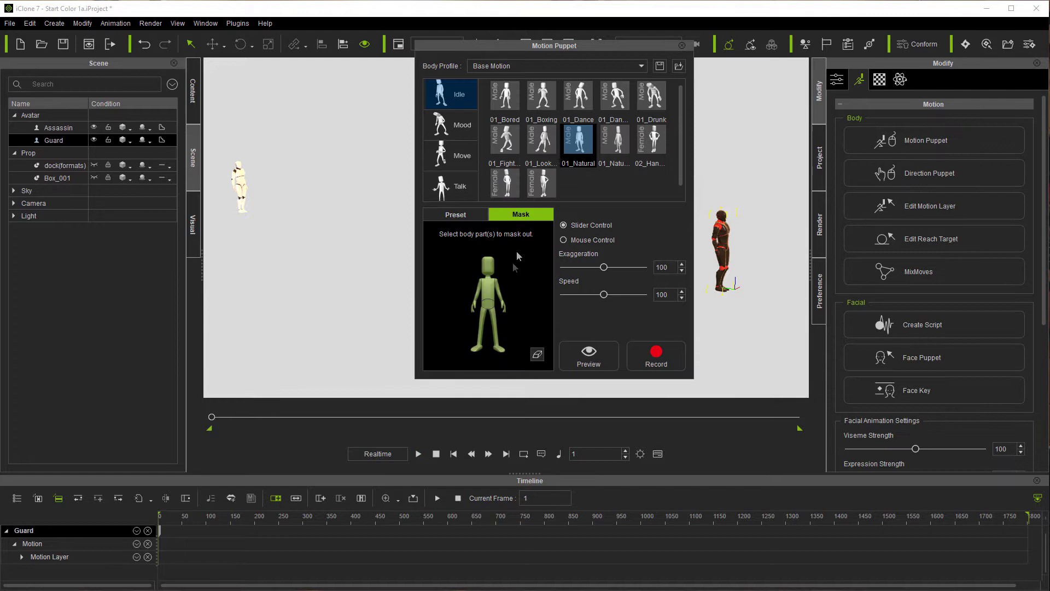
left_click(504, 312)
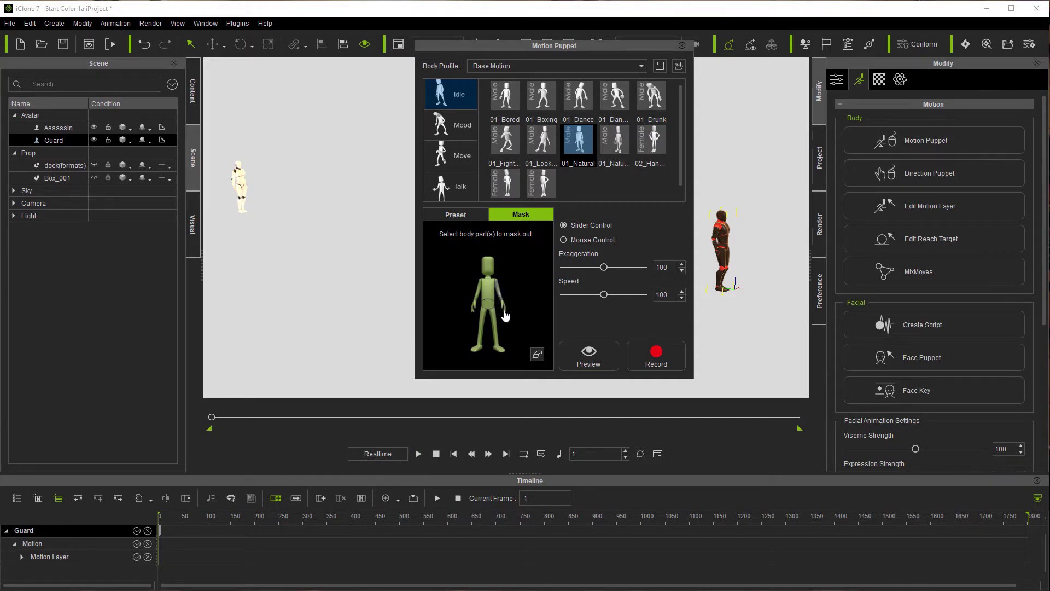
left_click(477, 300)
left_click(589, 357)
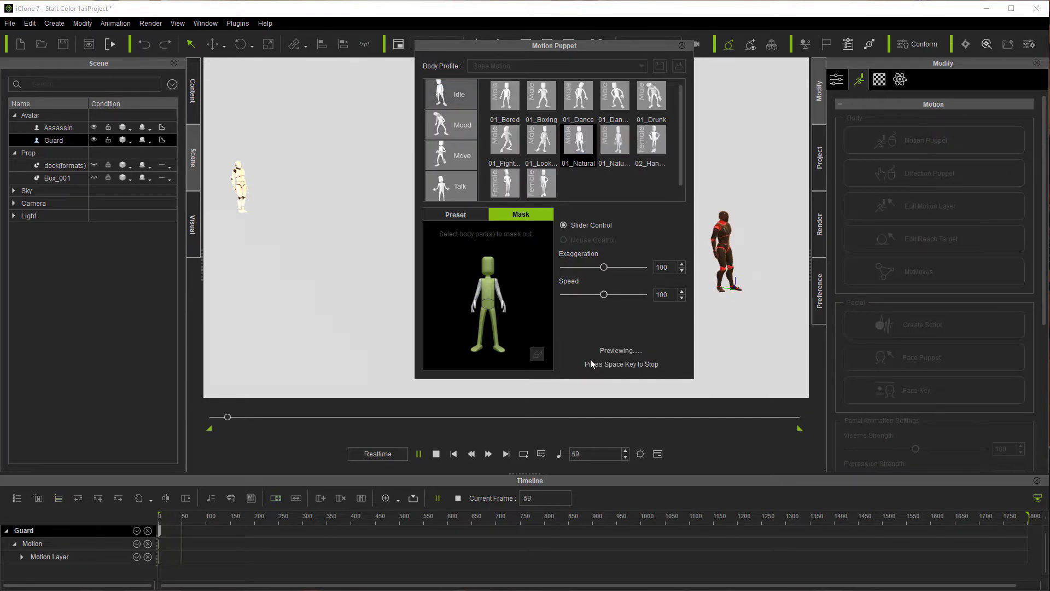
key("space")
Set the puppet motion's exaggeration to 78 and speed to 49, and preview it.
left_click_drag(603, 268, 584, 294)
left_click(586, 355)
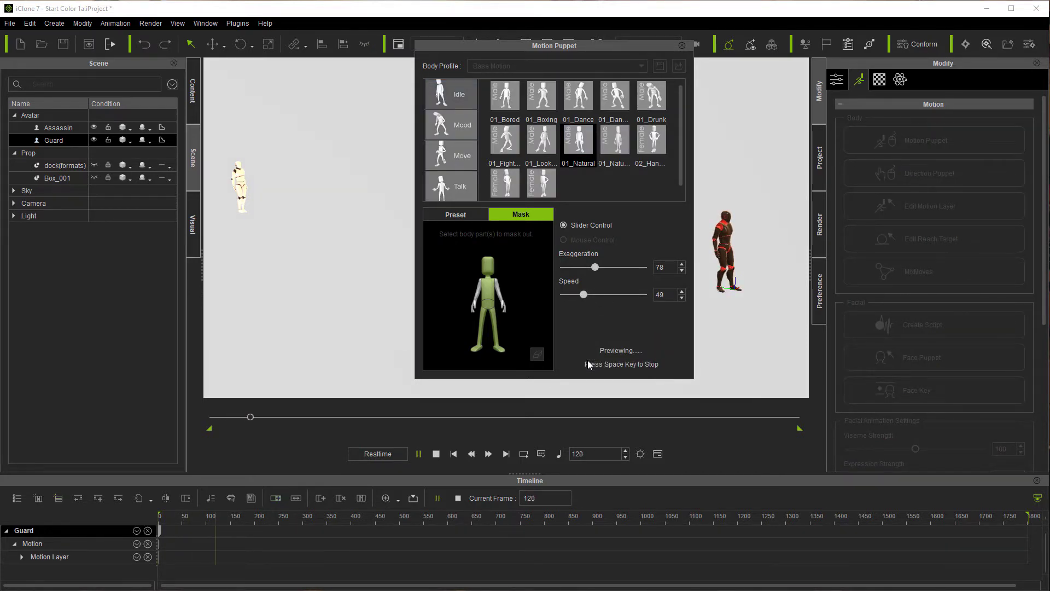
key("space")
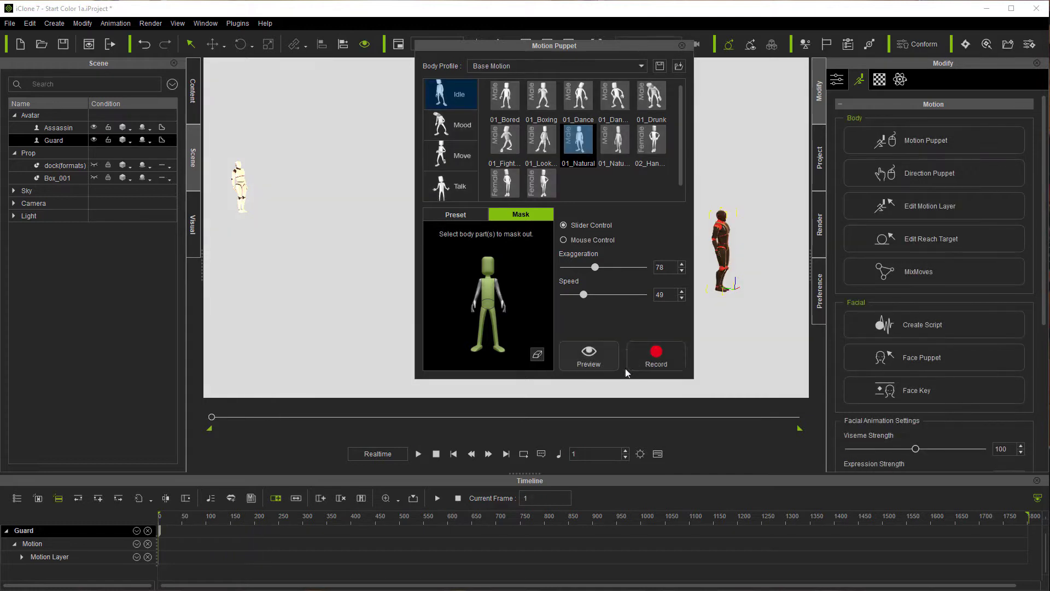
Record the Guard's idle puppet motion through frame 1800 and close Motion Puppet.
left_click(640, 362)
key("space")
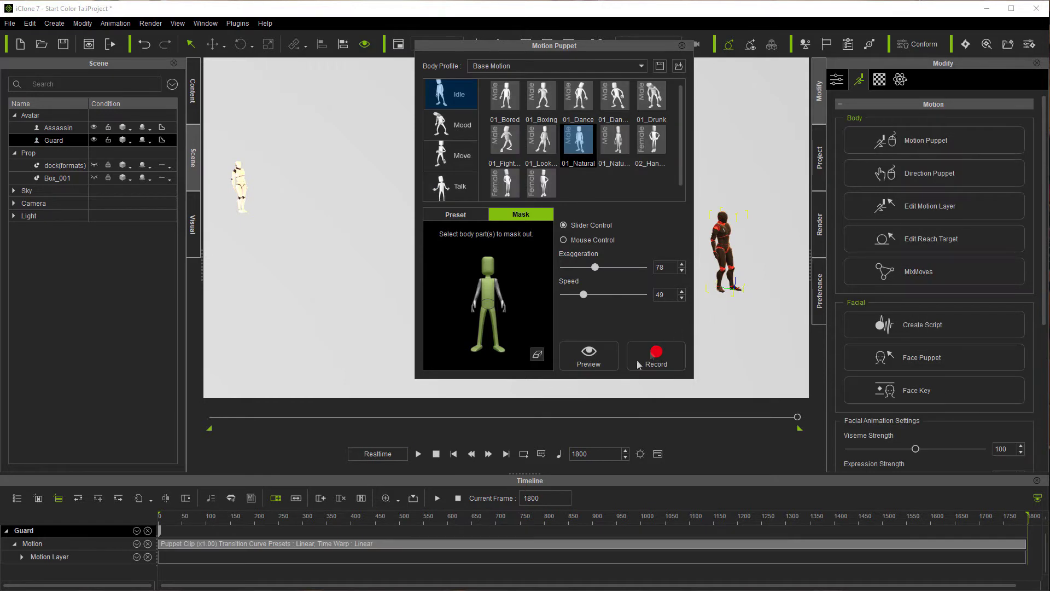
left_click(681, 45)
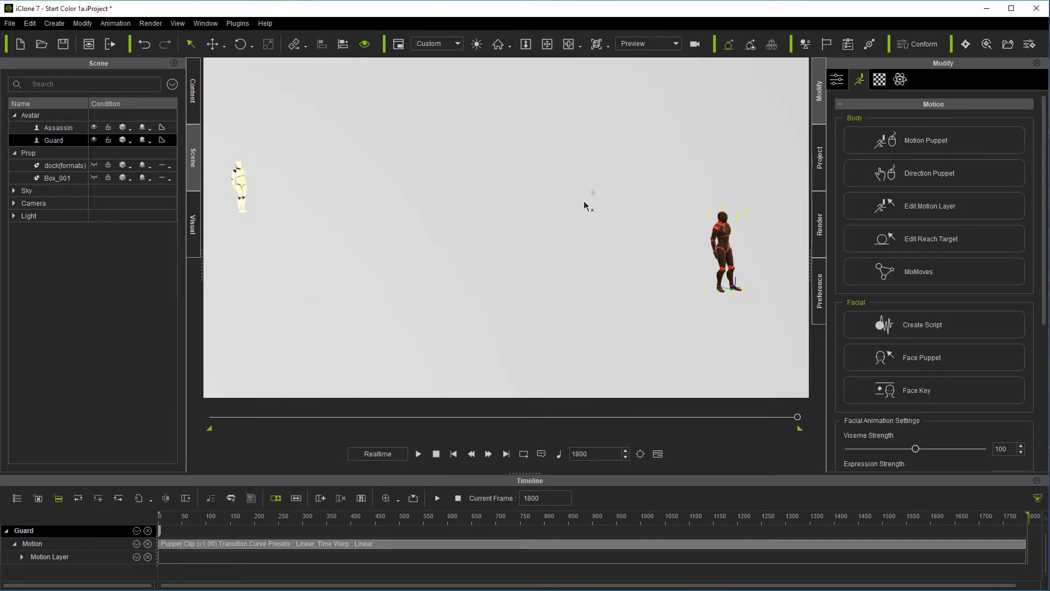
Play the Guard's recorded motion from the first frame and stop the playback.
left_click(437, 455)
left_click(418, 454)
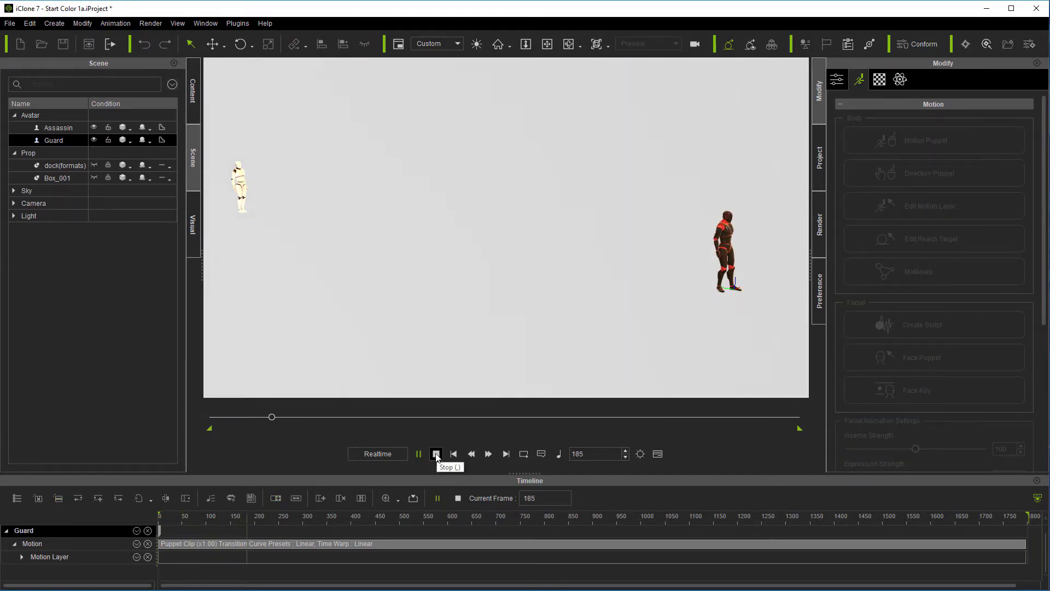
left_click(436, 454)
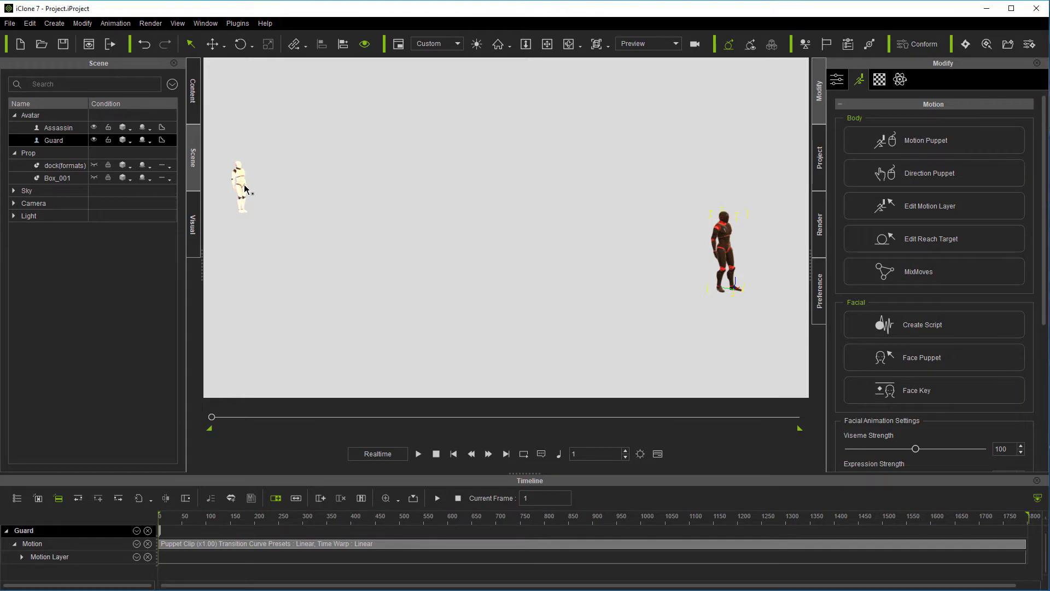
Select the Assassin avatar and open the Human Mocap assassin folder in the motion library.
left_click(244, 189)
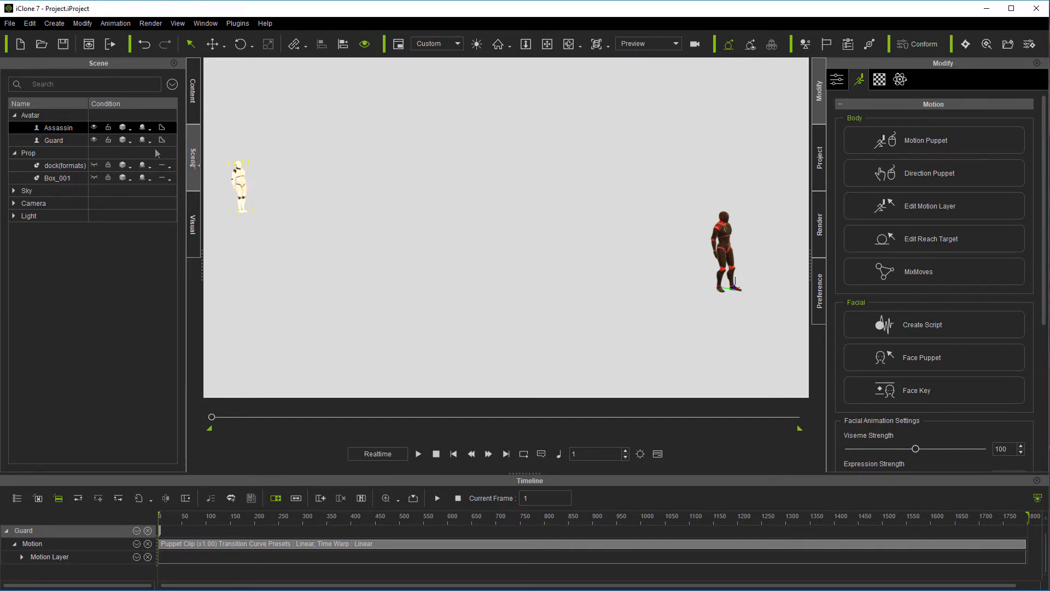
left_click(191, 104)
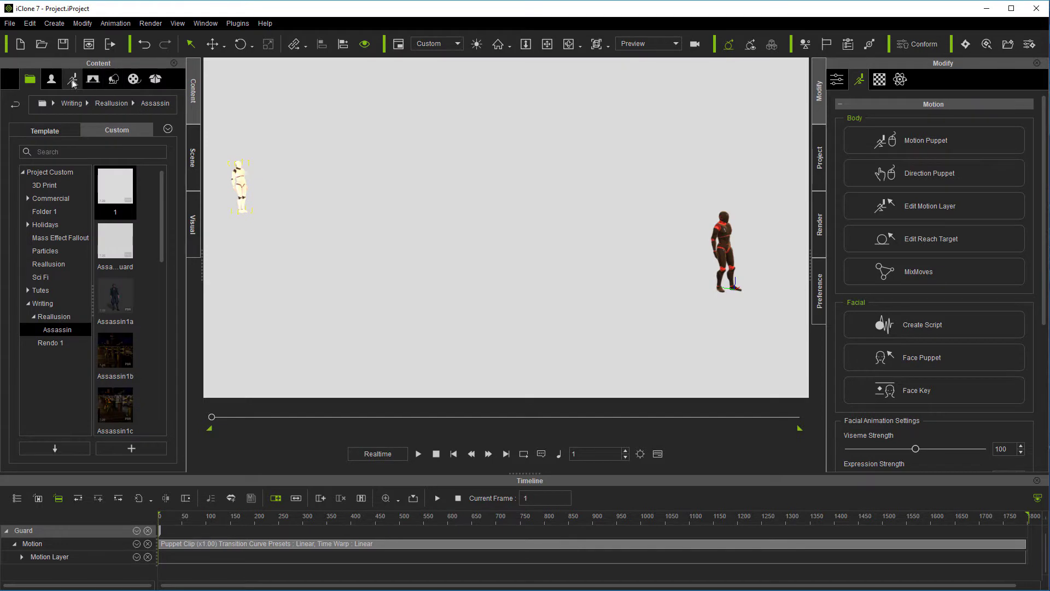
left_click(73, 79)
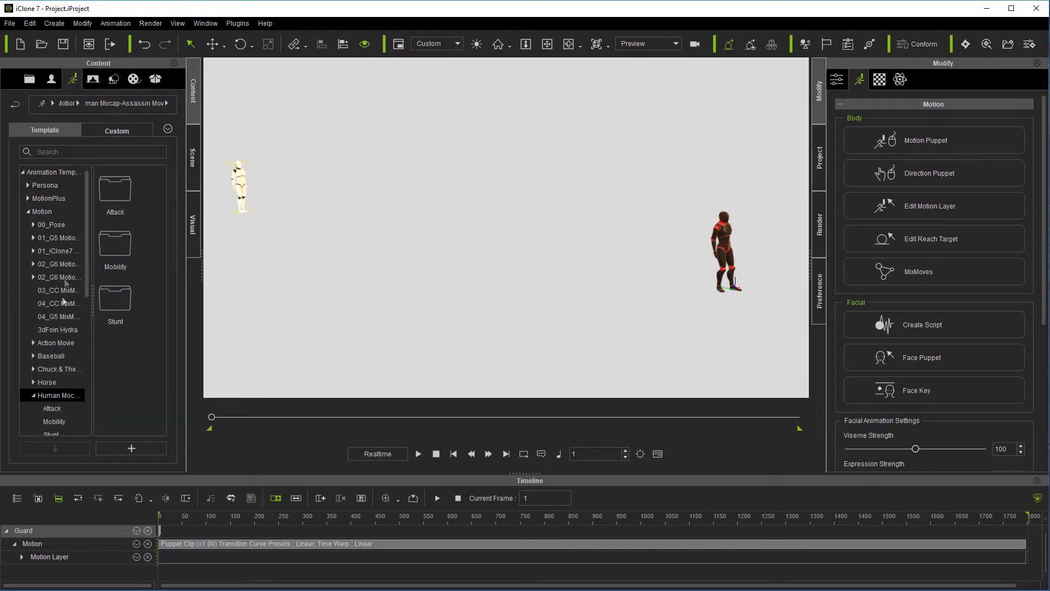
double_click(55, 396)
Search the motions for sneak_idle_to_crouch_idle, apply the found motion to the Assassin at frame 1 and play it.
left_click(100, 153)
type("sneak_idle_to_crouch")
type("_idle")
key("Return")
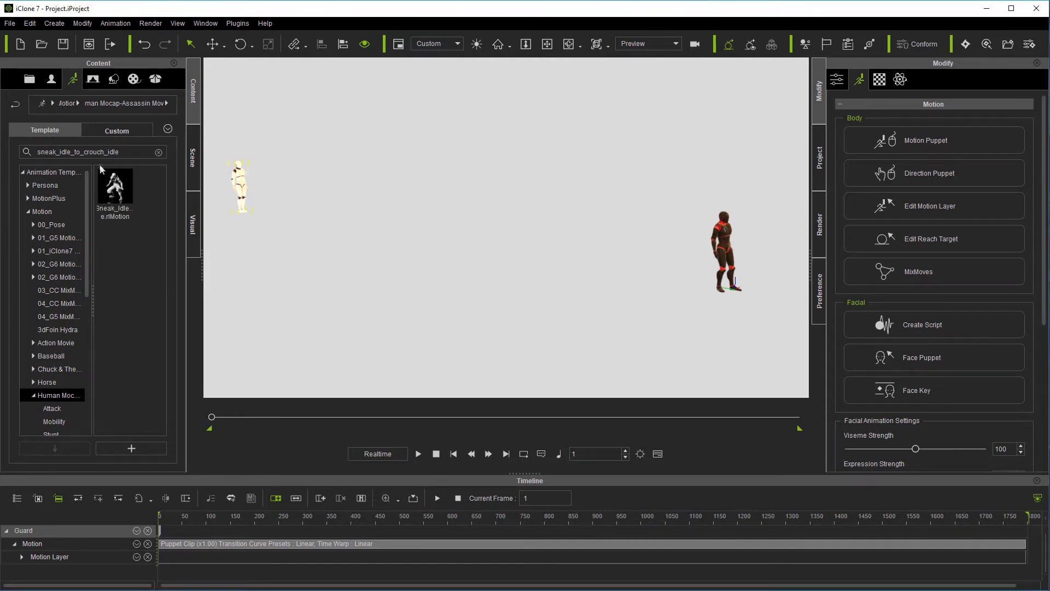
double_click(114, 189)
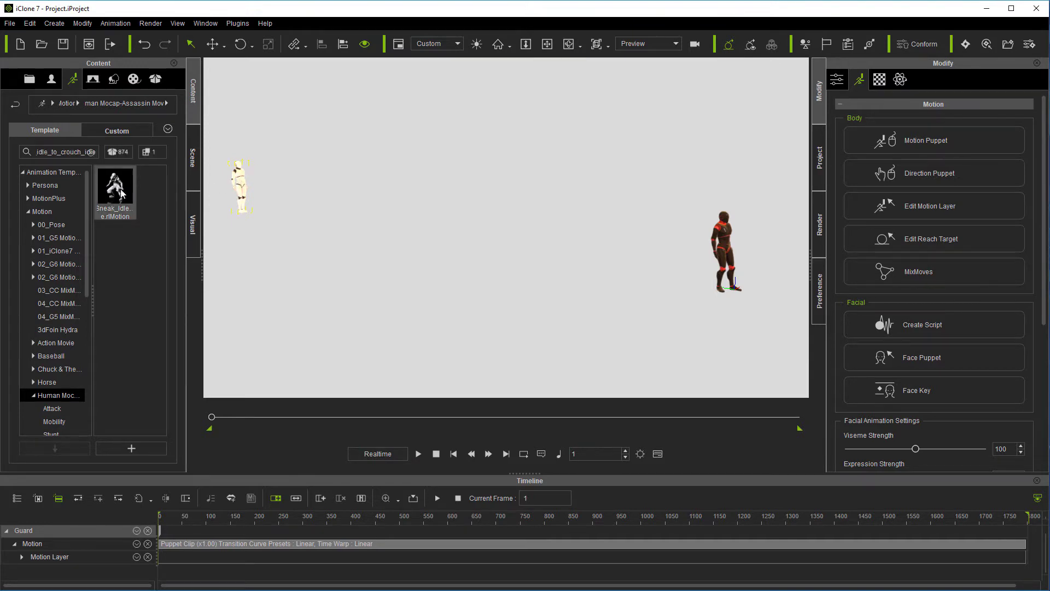
key("space")
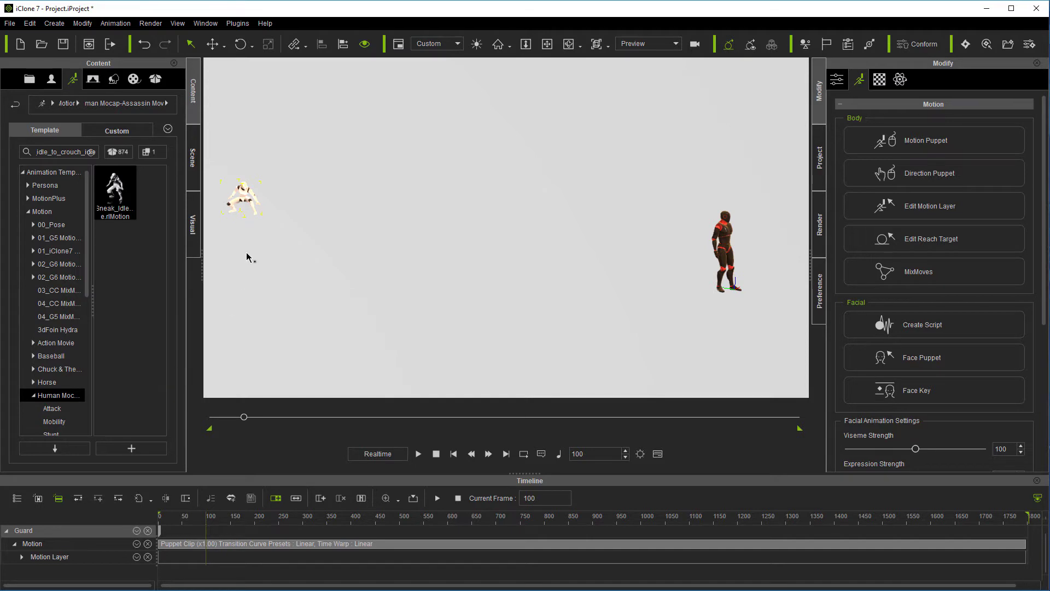
Display the Assassin's motion tracks in the timeline.
left_click(38, 498)
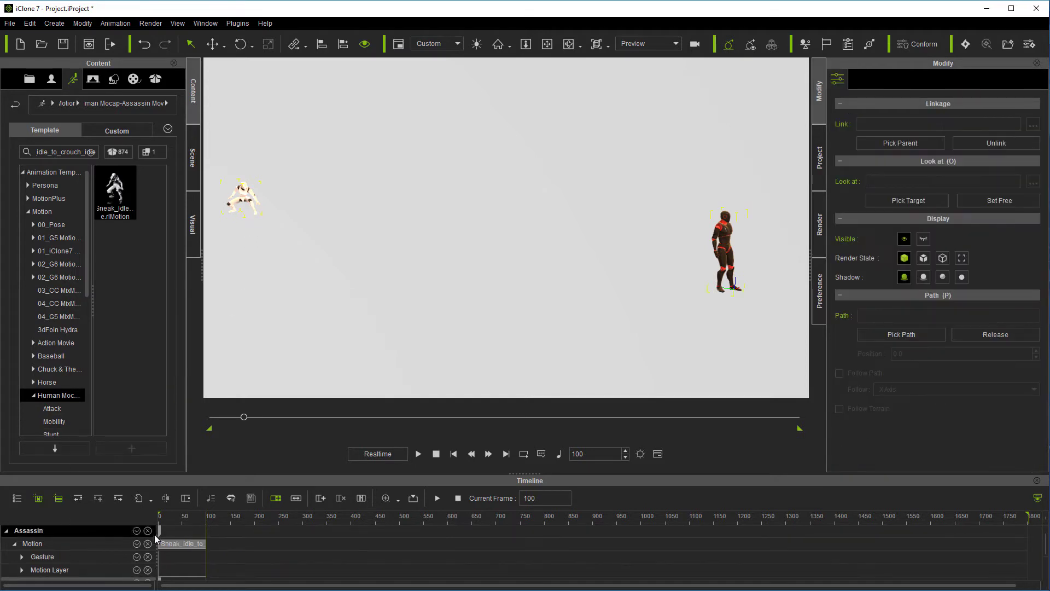
left_click(147, 531)
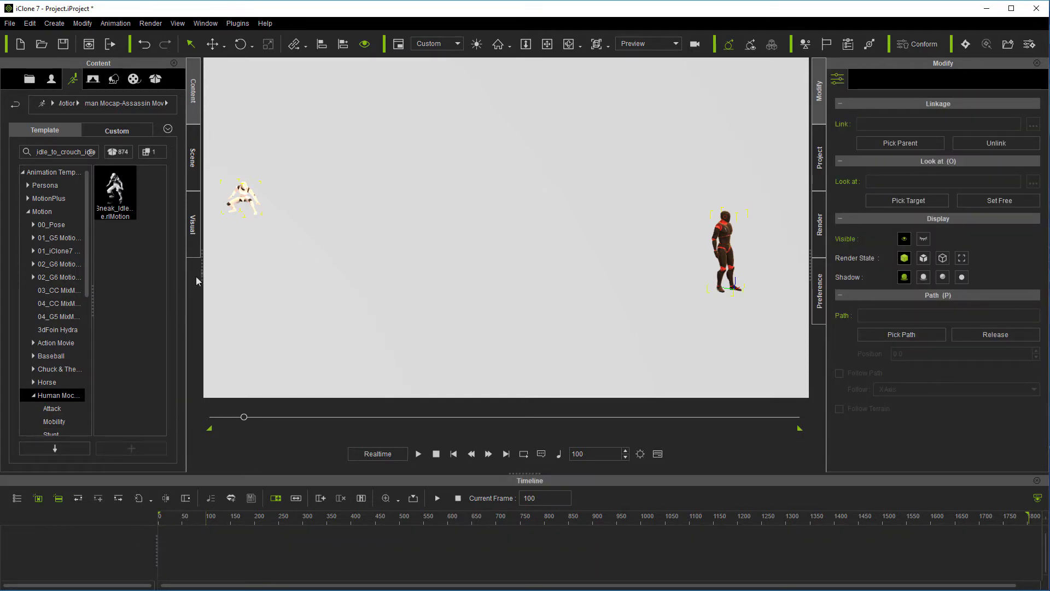
left_click(37, 499)
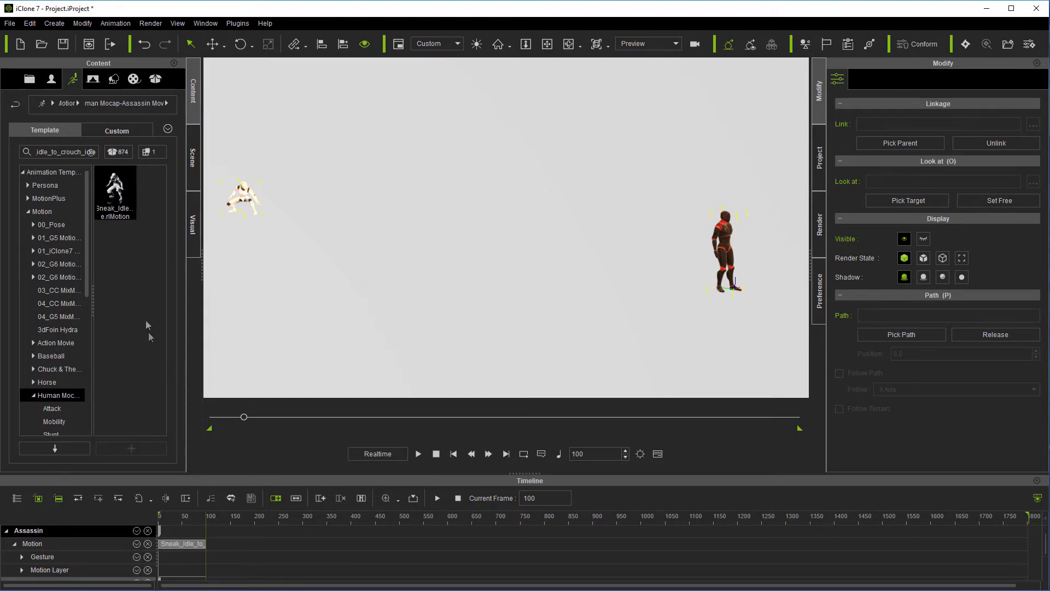
Search the motions for crouch_walk_slow and append Crouch_Walk_Slow_Start and Crouch_Walk_Slow_Loop to the Assassin's motion, playing them.
left_click(91, 152)
type("crp")
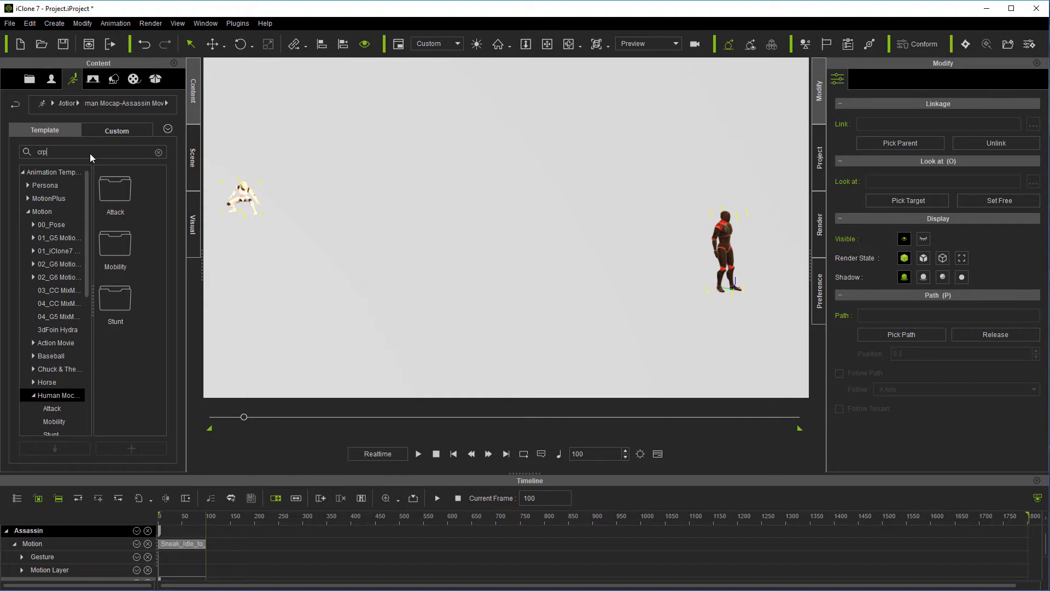
type("ouch_walk_slow")
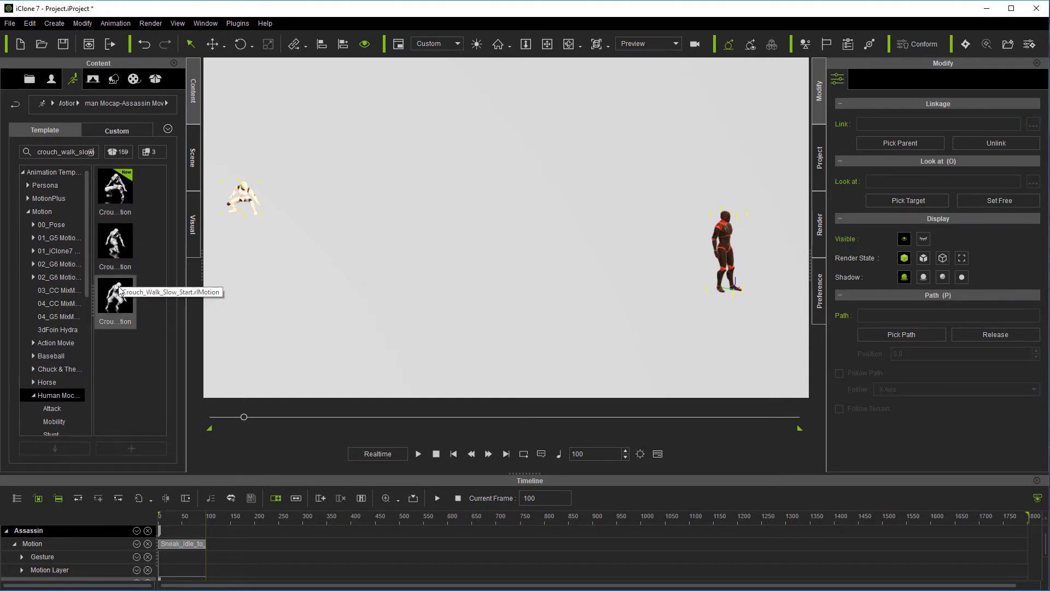
double_click(116, 305)
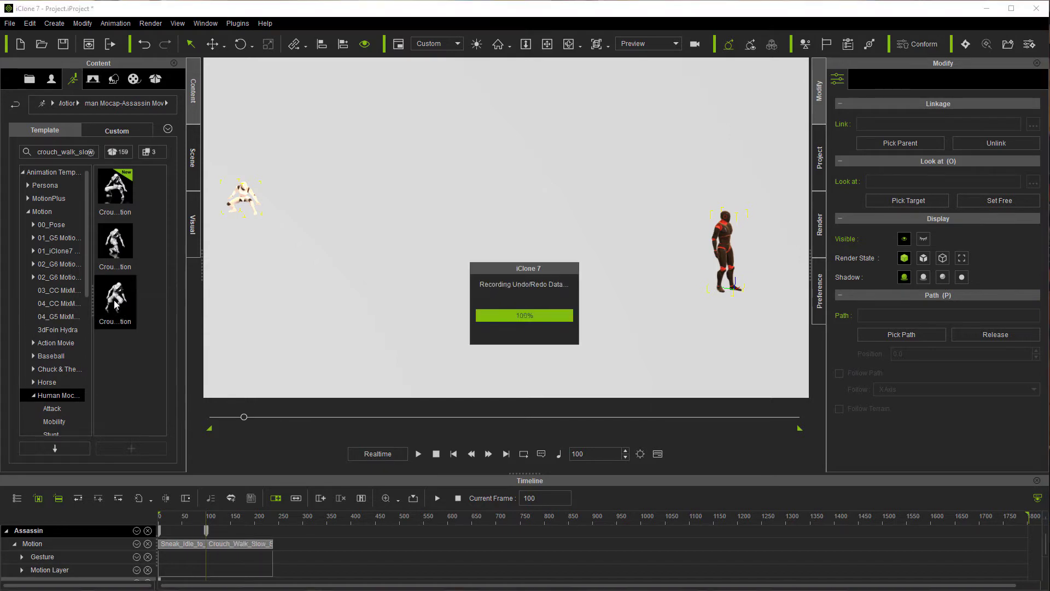
key("space")
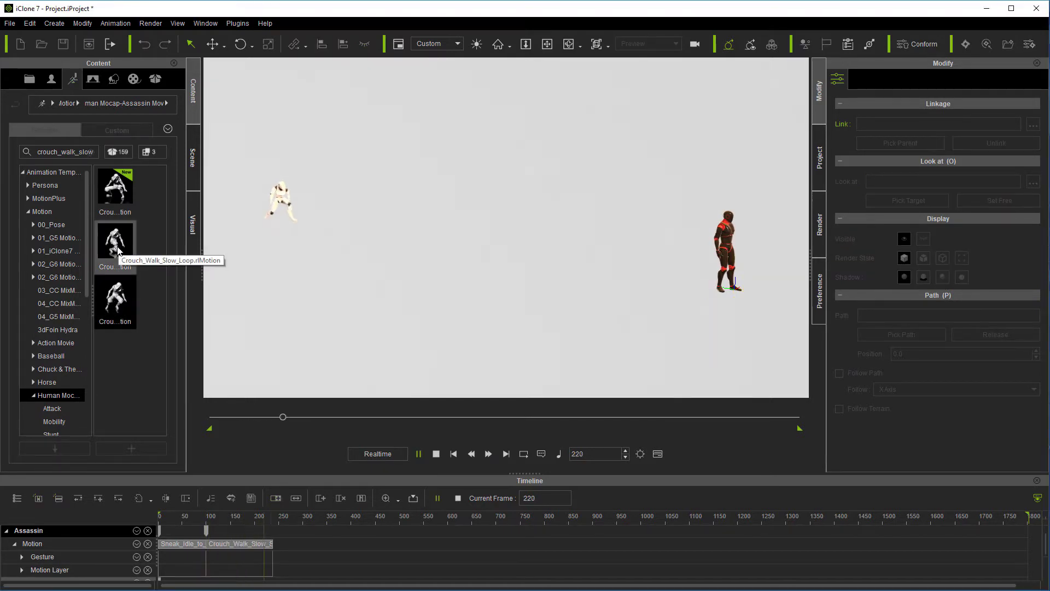
double_click(102, 267)
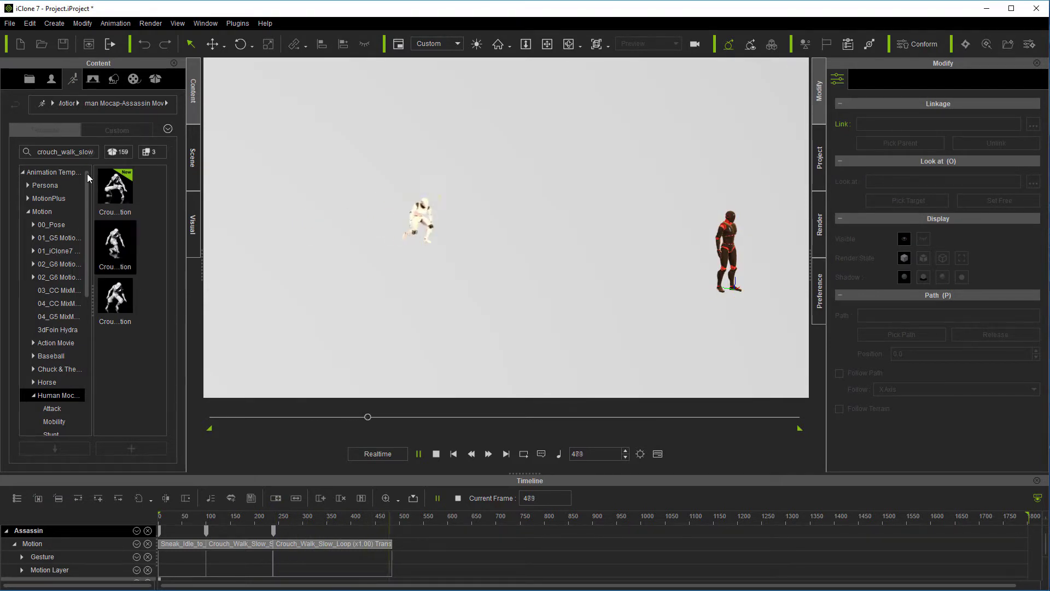
key("space")
Search the motions for crouch_to_sneak_walk, append the Crouch_to_Sneak_Walk clip to the Assassin's motion and play it.
left_click(95, 152)
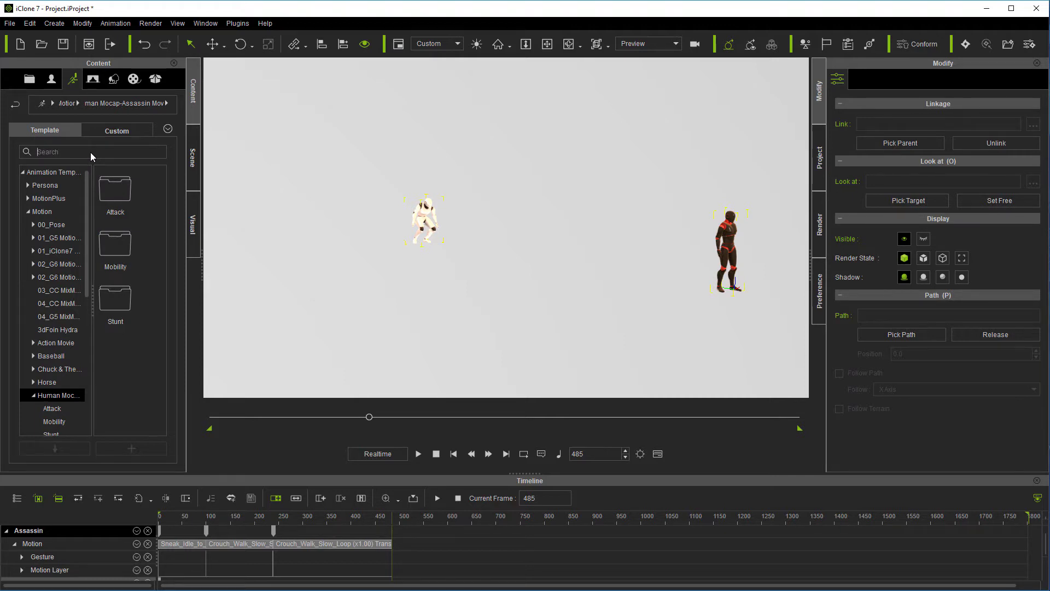
type("crouch")
key("BackSpace")
type("_to_sneak_walk")
key("Return")
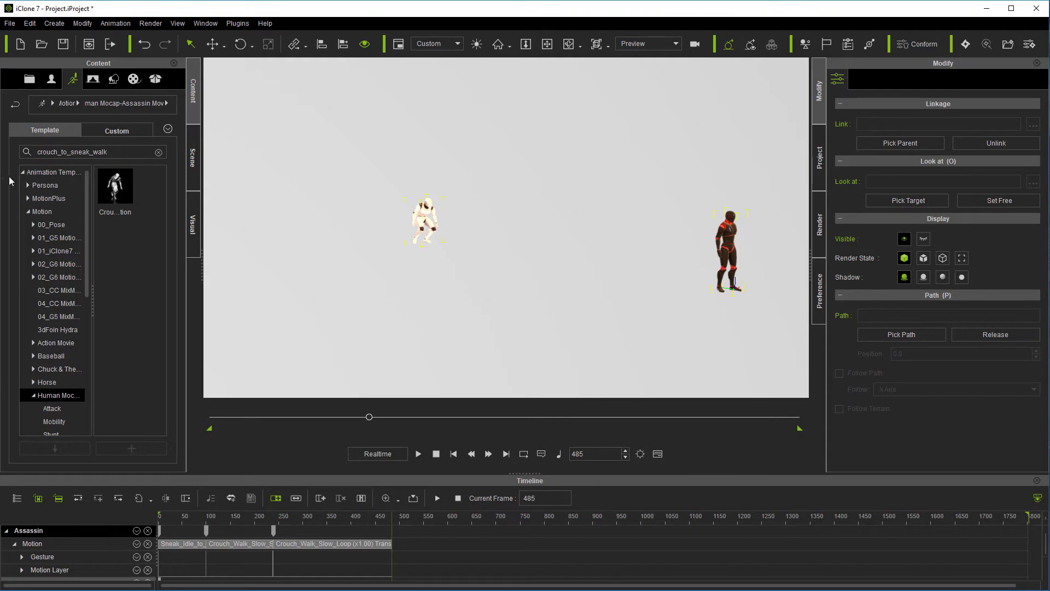
double_click(115, 189)
key("space")
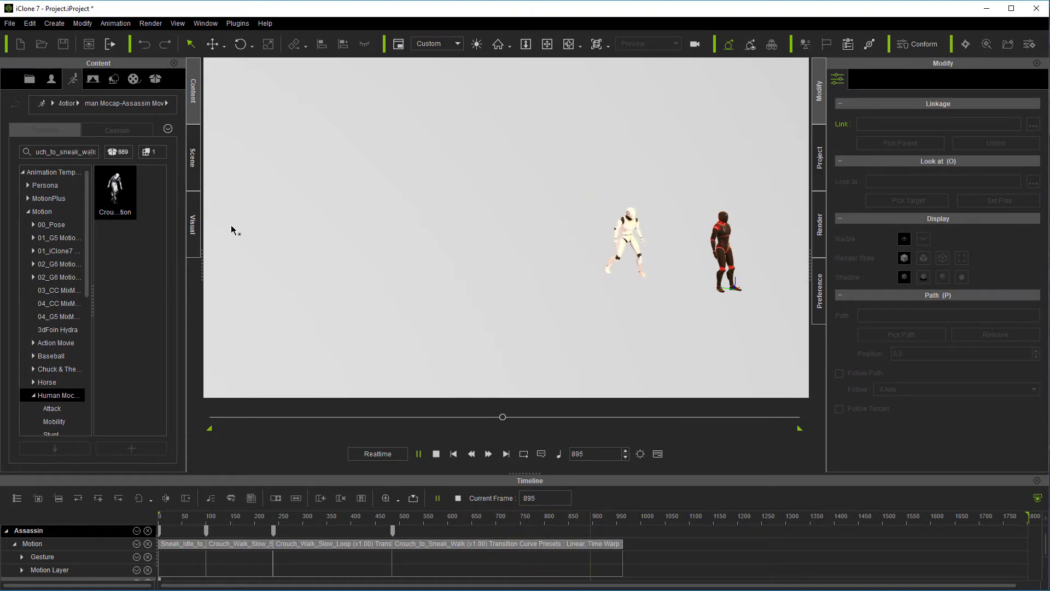
Search the motions for dagger_atk_combo, append the Dagger_Atk_Combo_A clip to the Assassin's motion and play it.
key("space")
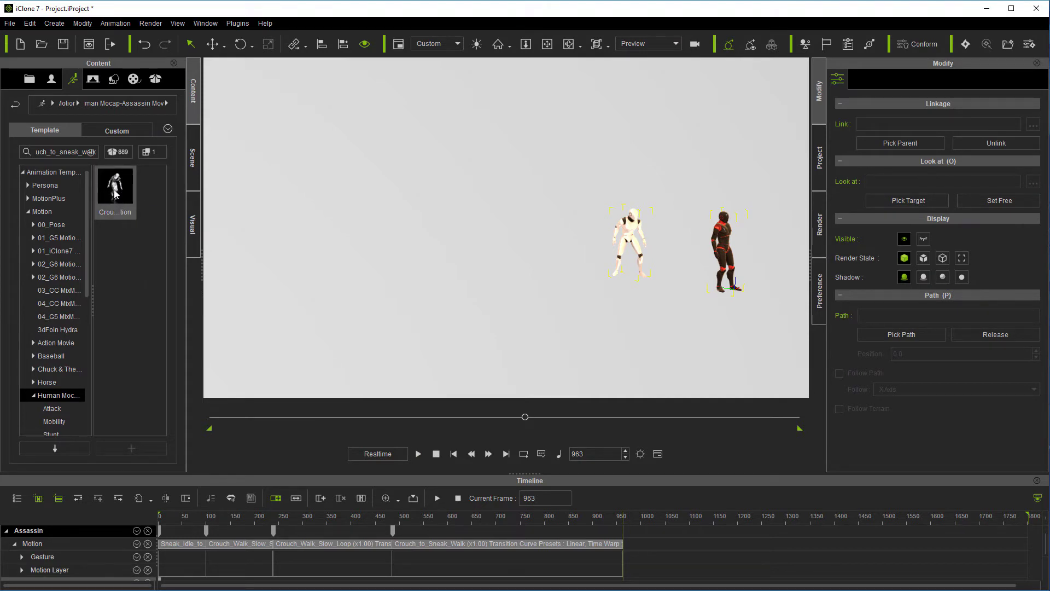
left_click(91, 152)
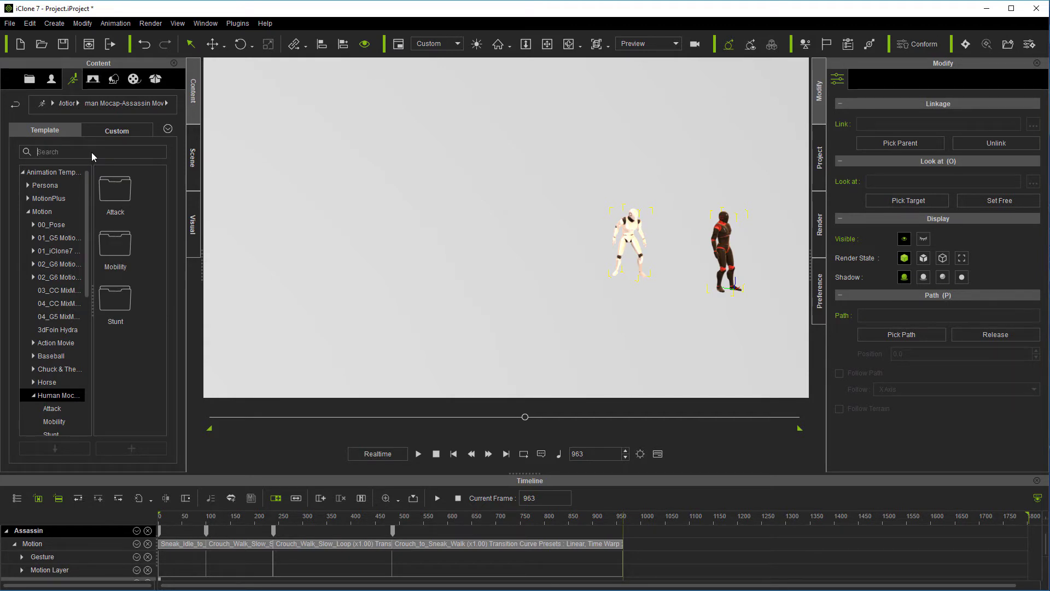
type("dagger")
type("_atk_comb")
key("Return")
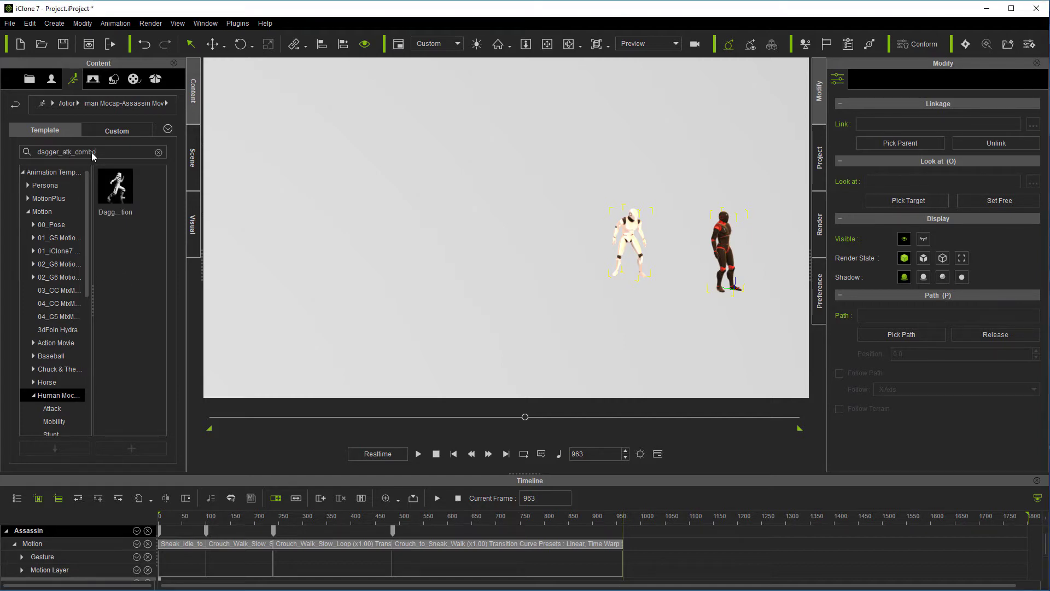
double_click(115, 189)
key("space")
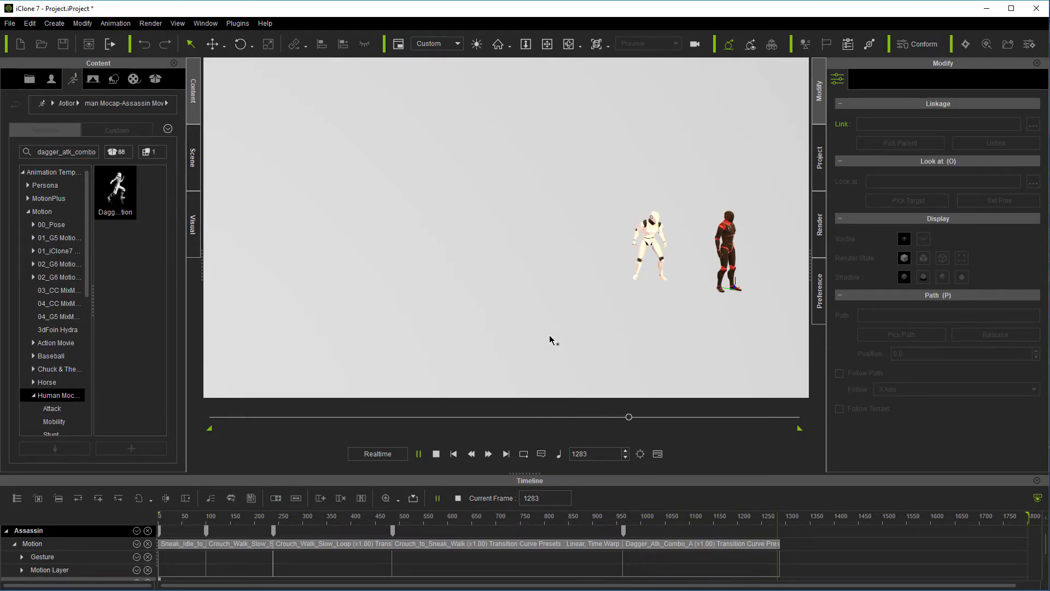
key("space")
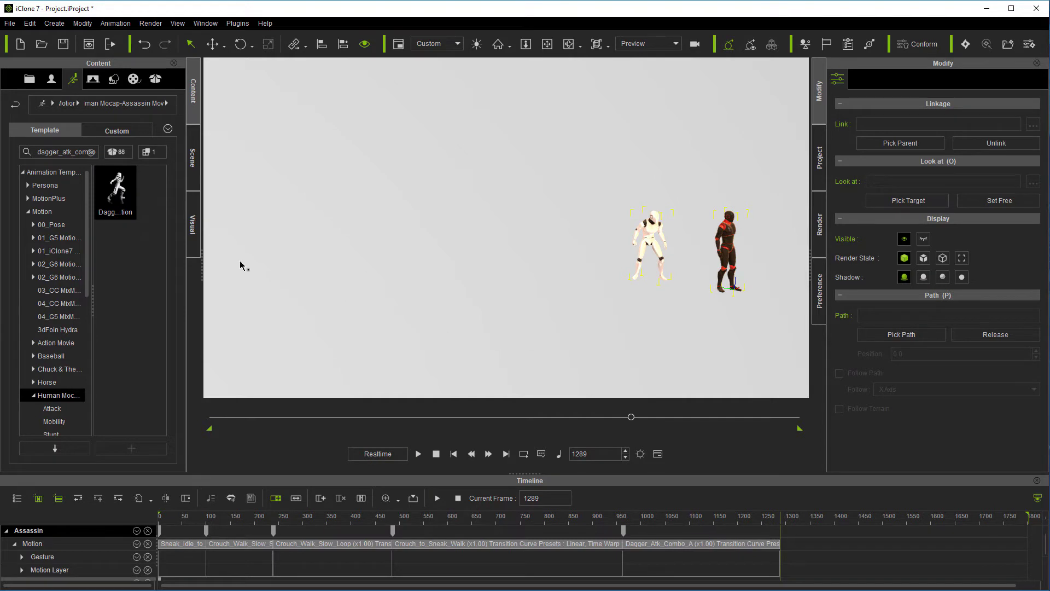
Search the motions for sneak_idle_to_Stand_idle, append the found clip to the end of the Assassin's motion and play it.
left_click(90, 153)
type("sneak_idle_to")
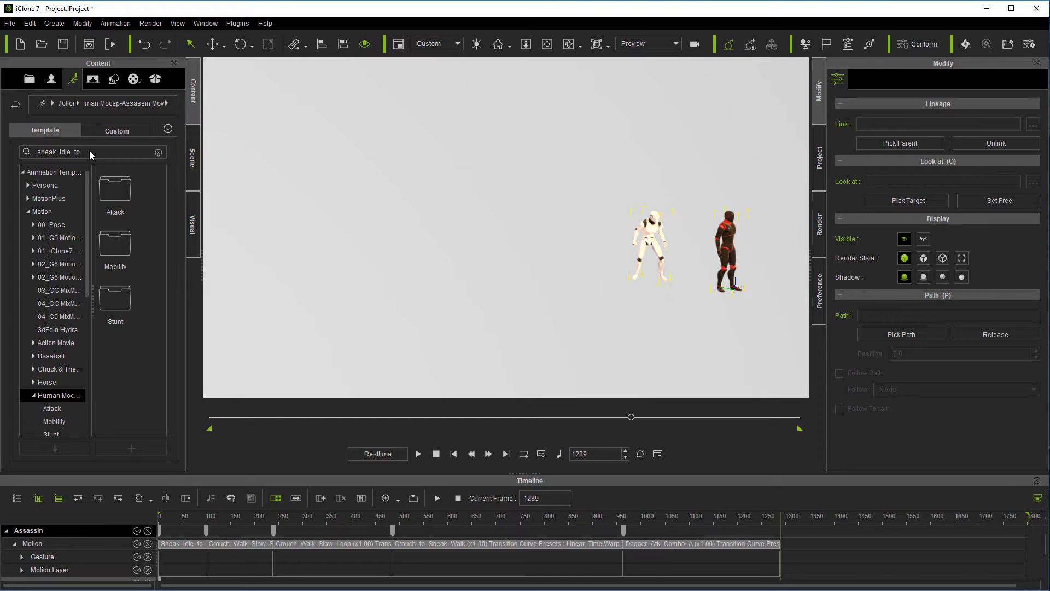
type("_Stand_idle")
key("Return")
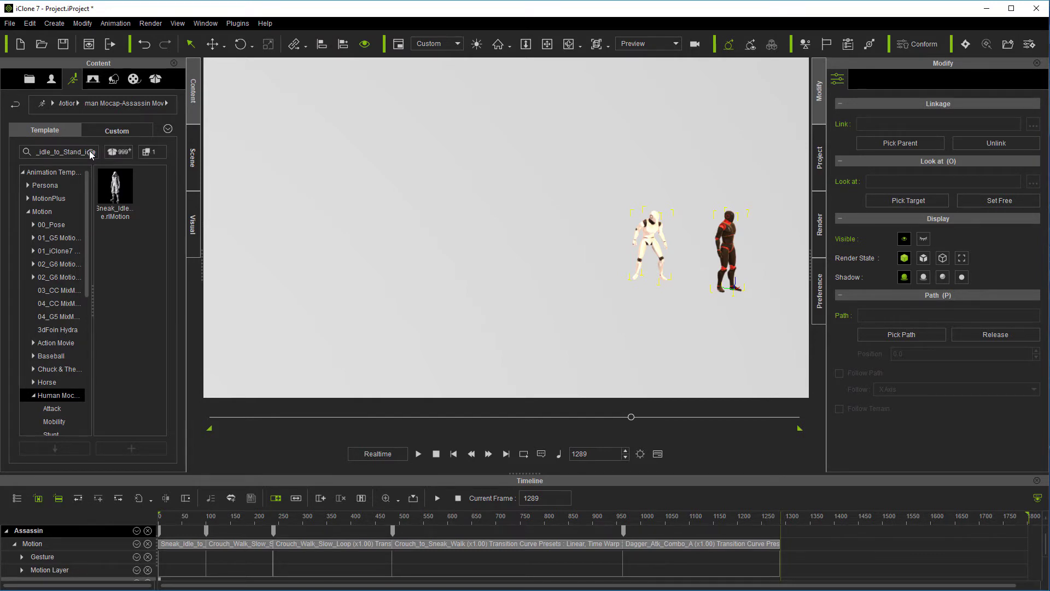
double_click(122, 199)
key("space")
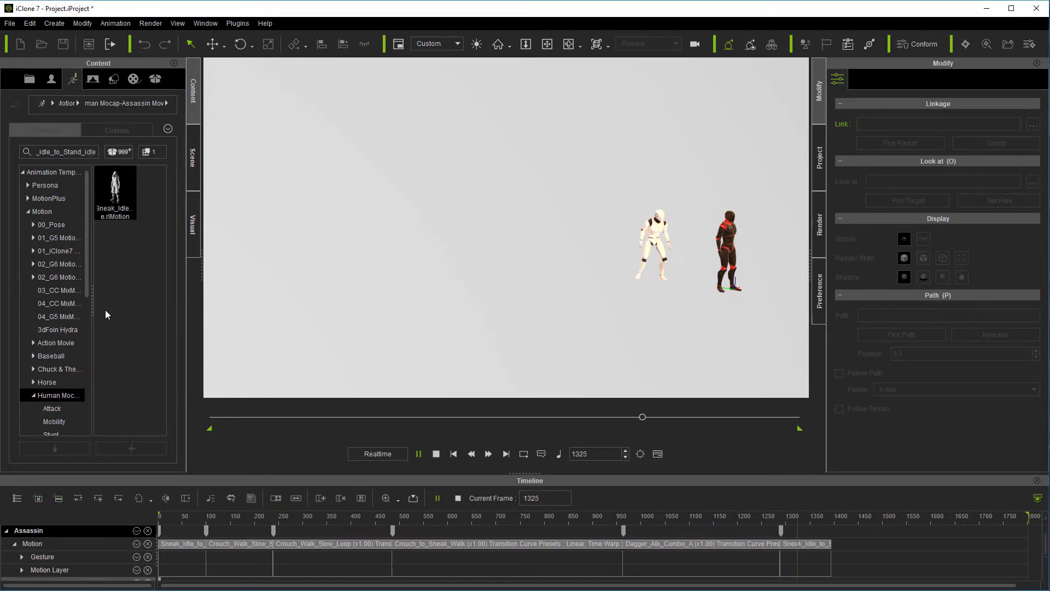
key("space")
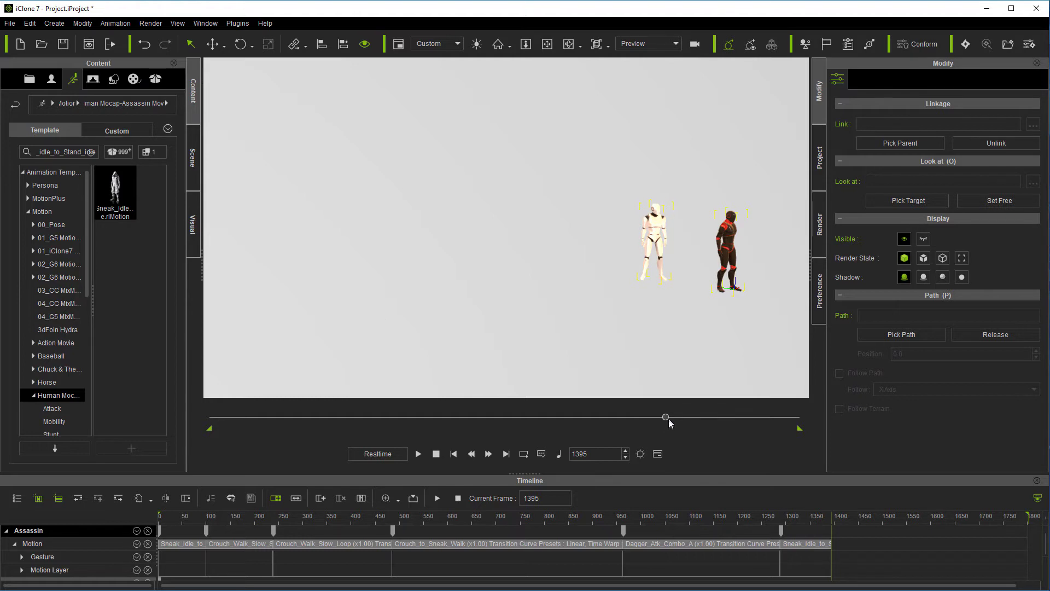
Play the whole animation from frame 1, stop it and clear the motion search.
left_click(454, 453)
left_click(418, 453)
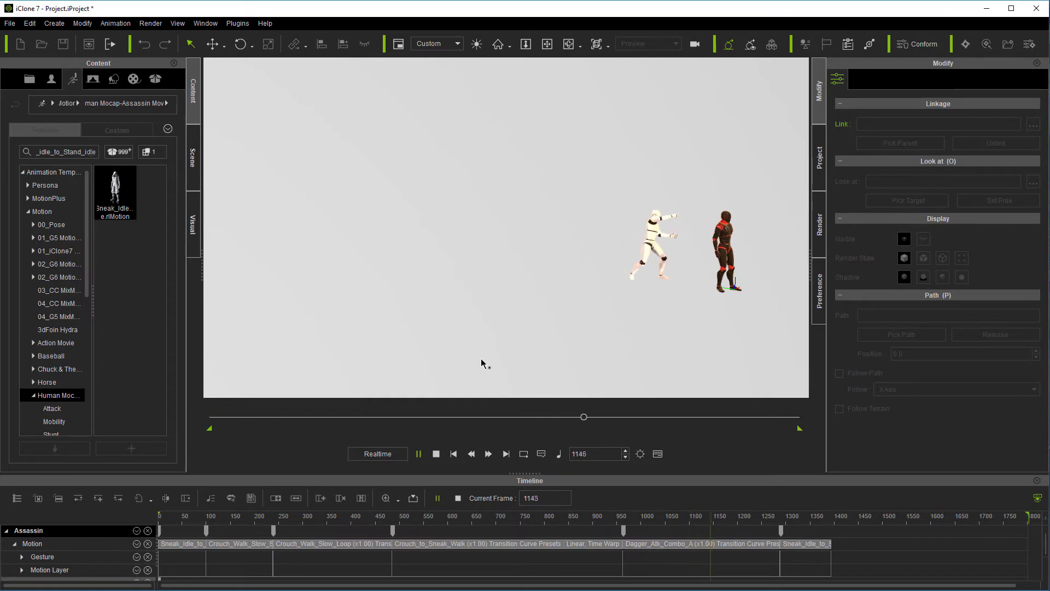
left_click(436, 454)
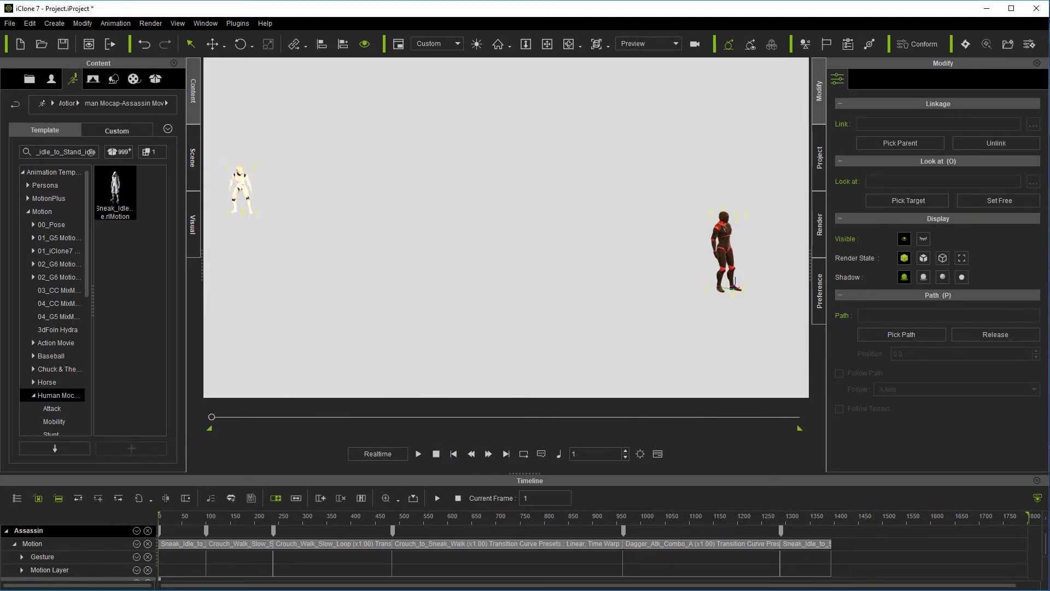
left_click(91, 152)
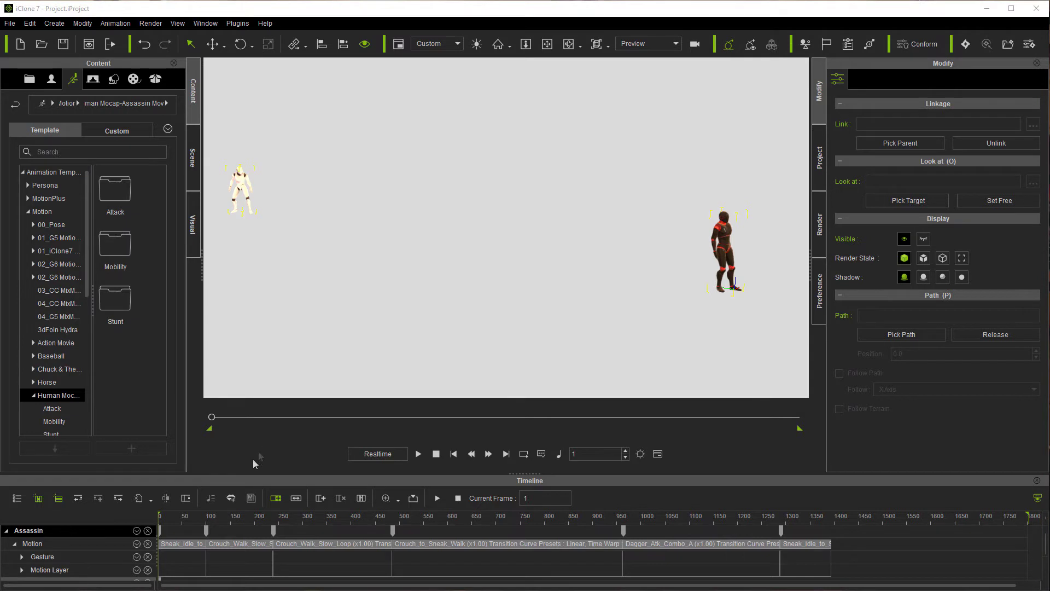
Review the Assassin's crouch clips by scrubbing the timeline, then play the transition into Crouch_to_Sneak_Walk from frame 352.
left_click(213, 521)
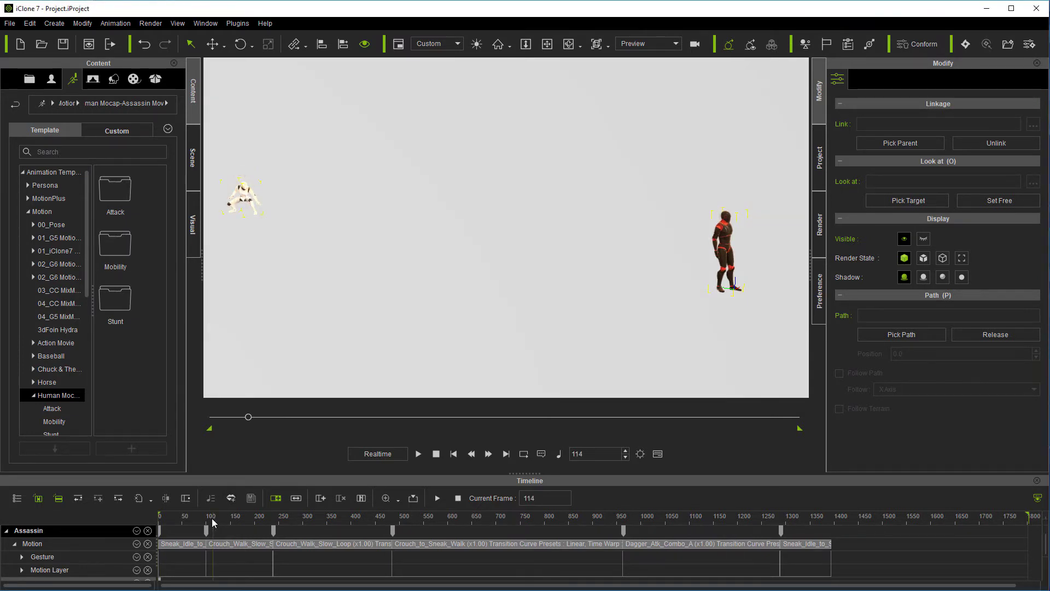
left_click_drag(213, 520, 405, 537)
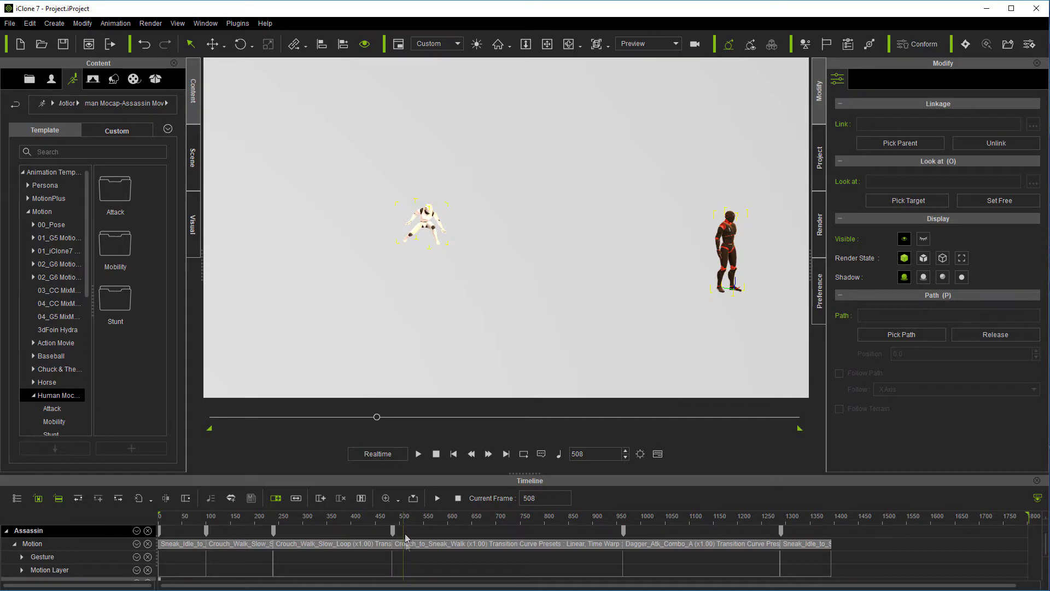
left_click(408, 543)
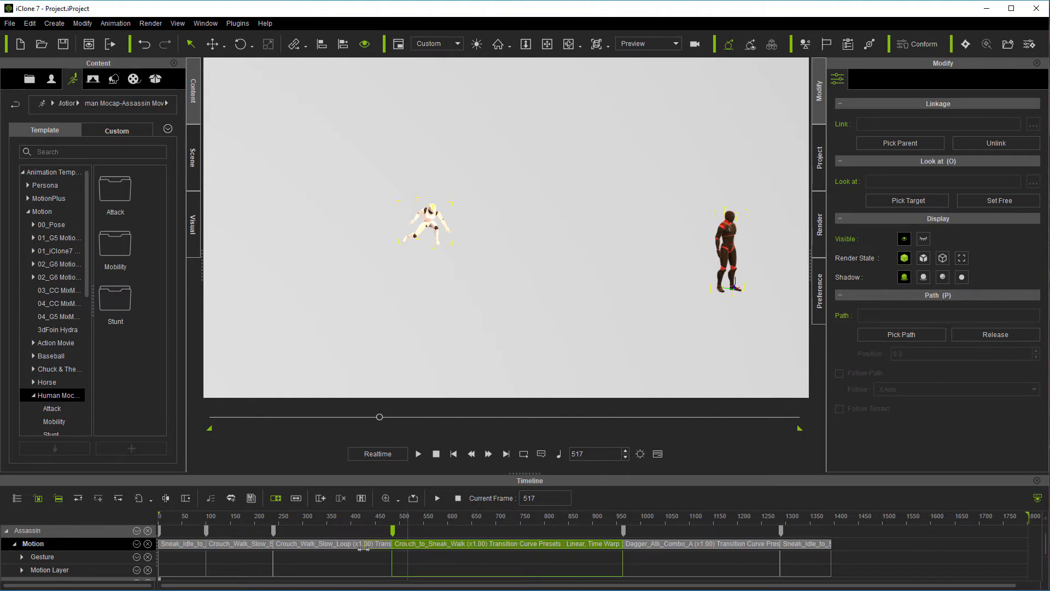
left_click(333, 521)
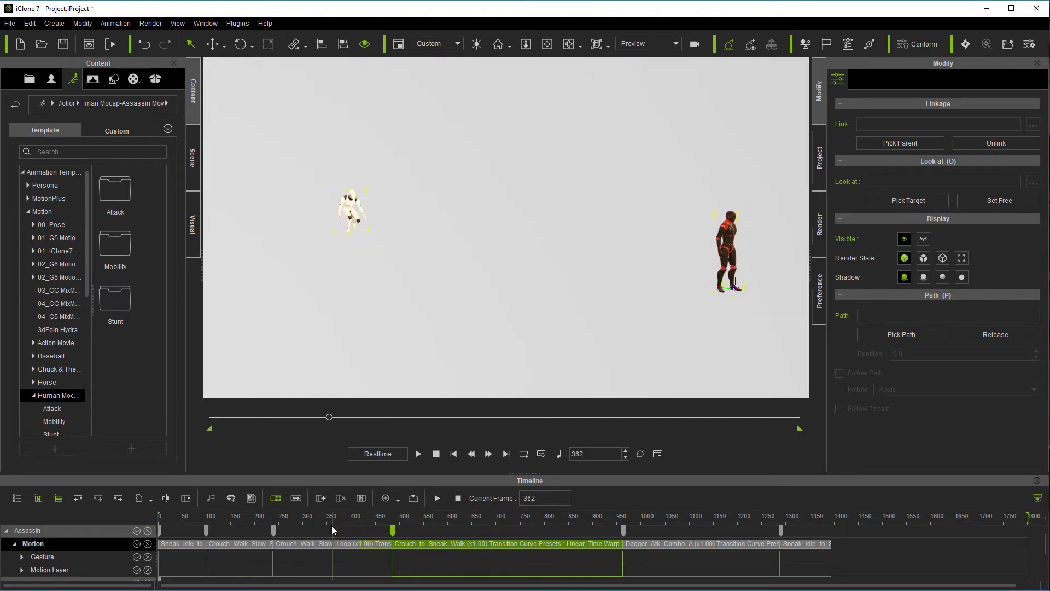
mouse_move(329, 421)
left_mouse_down()
mouse_move(377, 421)
mouse_move(328, 422)
left_mouse_up()
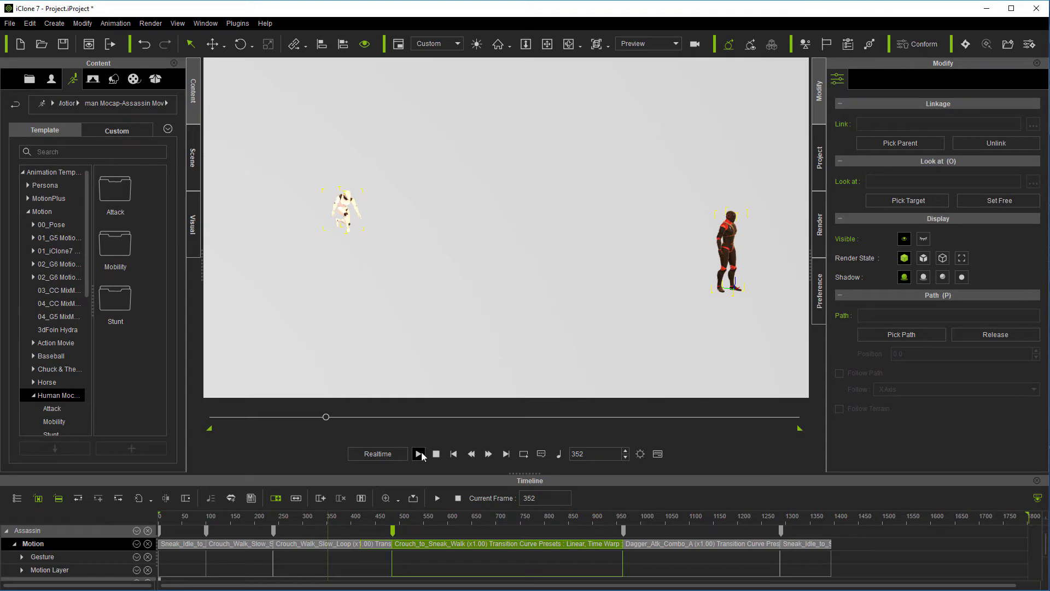
left_click(420, 454)
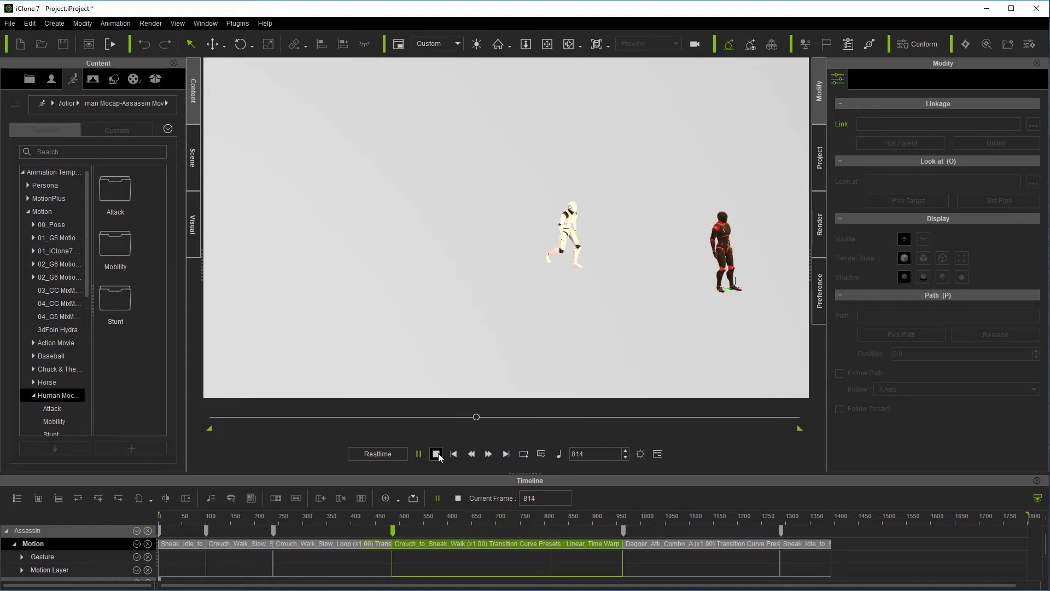
left_click(436, 454)
Select the Guard and frame both avatars close up at frame 1015, during the Assassin's dagger attack.
left_click_drag(389, 418, 537, 444)
left_click(714, 257)
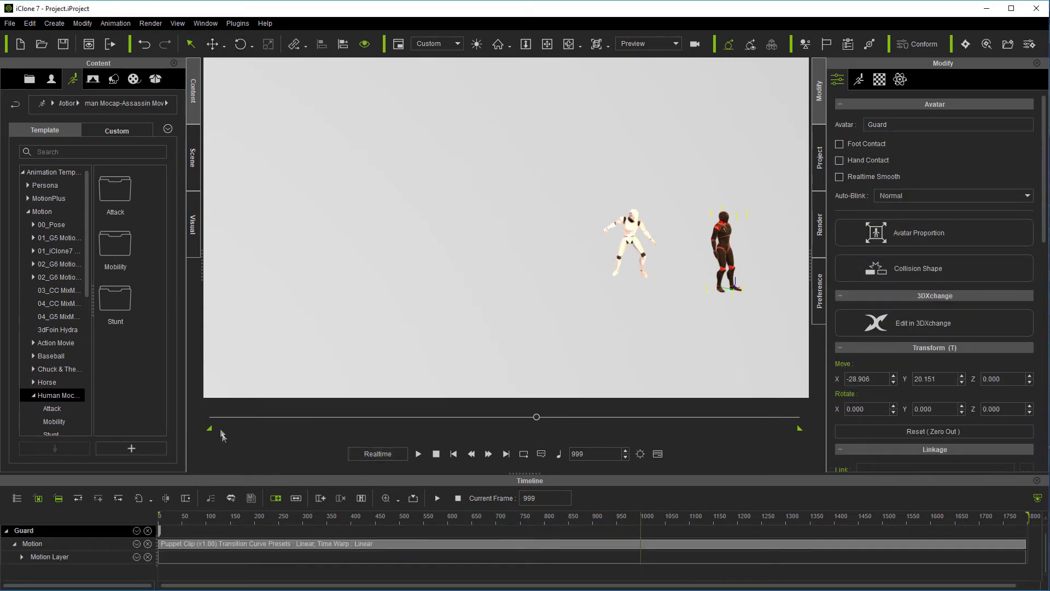
left_click_drag(534, 421, 542, 418)
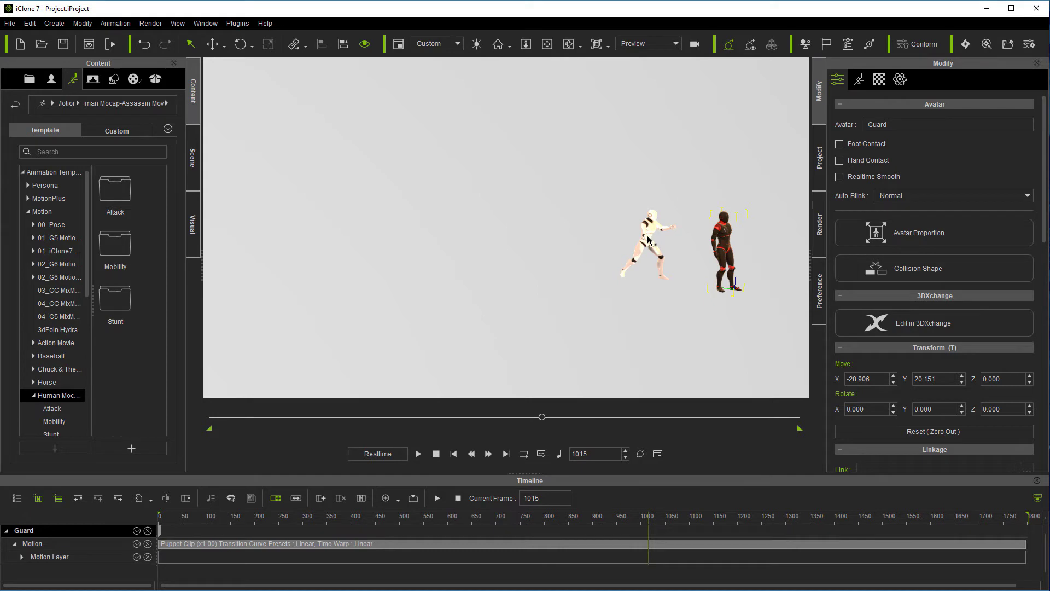
left_click(498, 44)
left_click(569, 44)
left_click_drag(479, 172, 711, 186)
left_click(547, 44)
left_click_drag(525, 142, 712, 129)
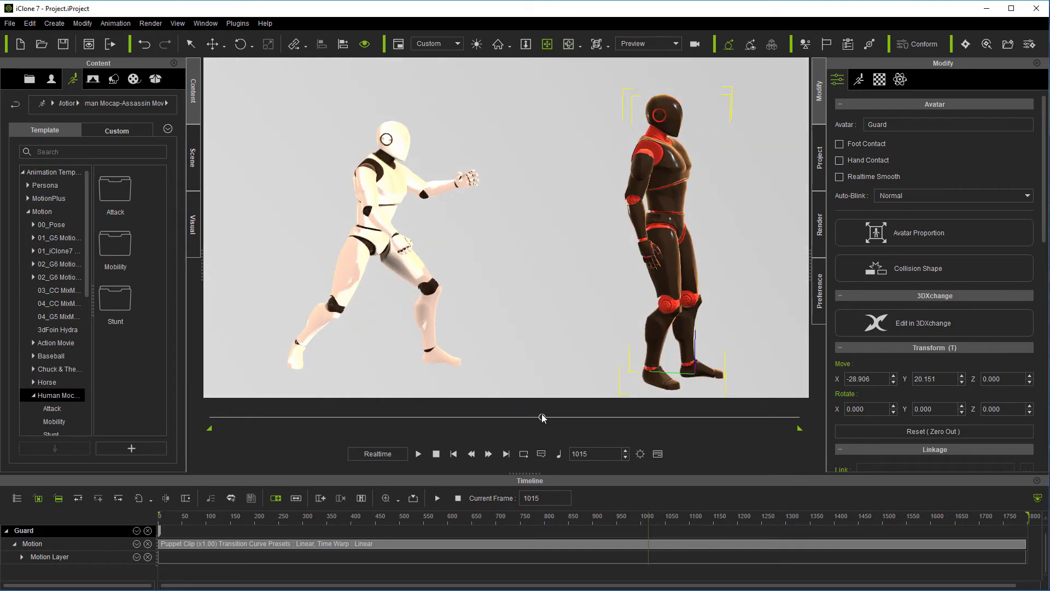
Step frame by frame through the Assassin's strike between frames 1015 and 1018, ending on frame 1016.
mouse_move(543, 417)
left_mouse_down()
mouse_move(399, 418)
mouse_move(510, 428)
mouse_move(542, 419)
left_mouse_up()
left_click(485, 456)
left_click(488, 456)
left_click(487, 455)
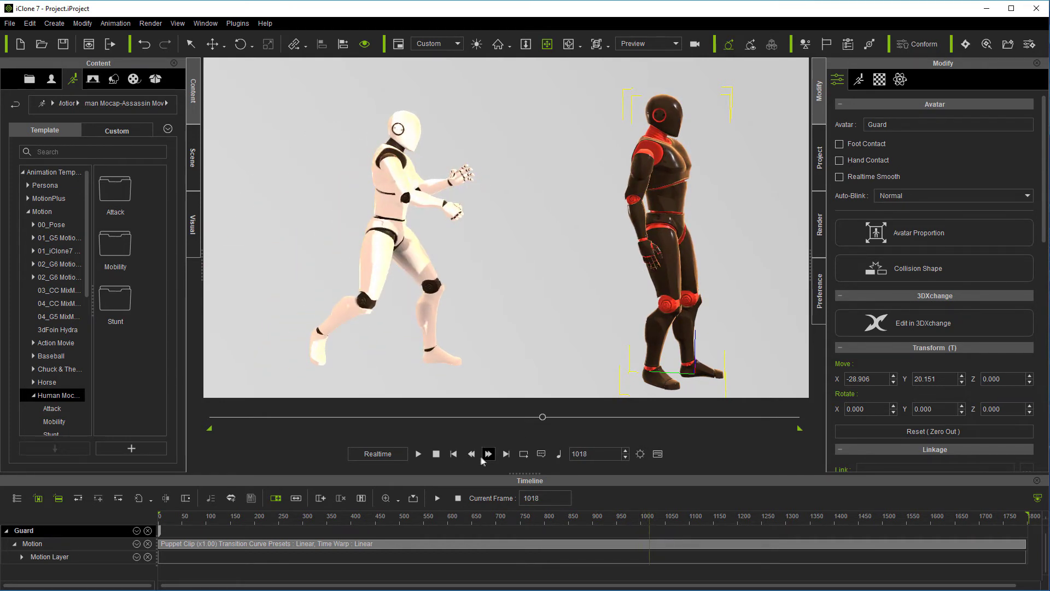
left_click(472, 455)
left_click(472, 455)
left_click(472, 455)
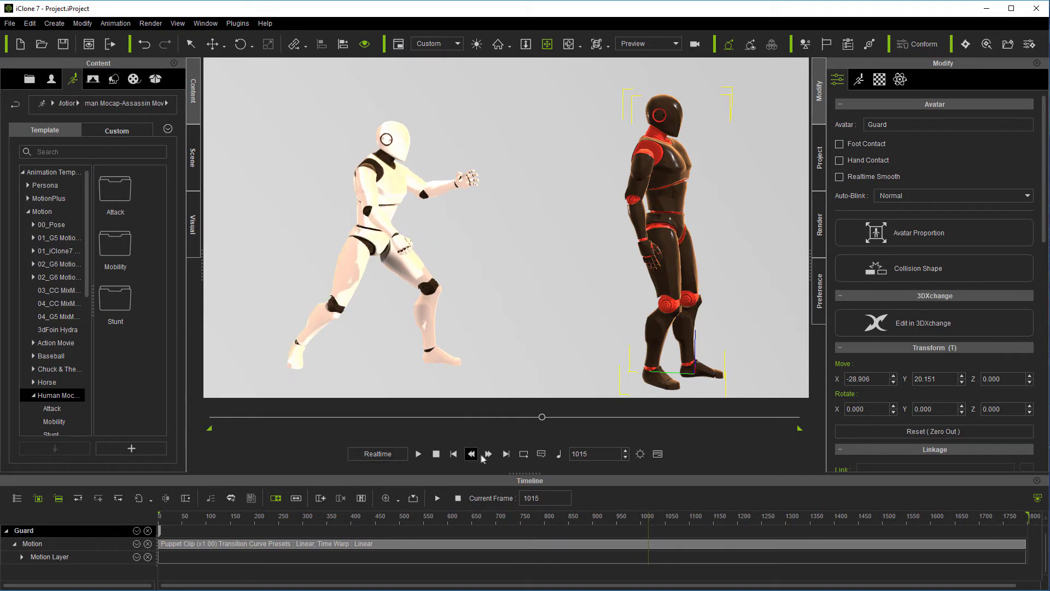
left_click(488, 455)
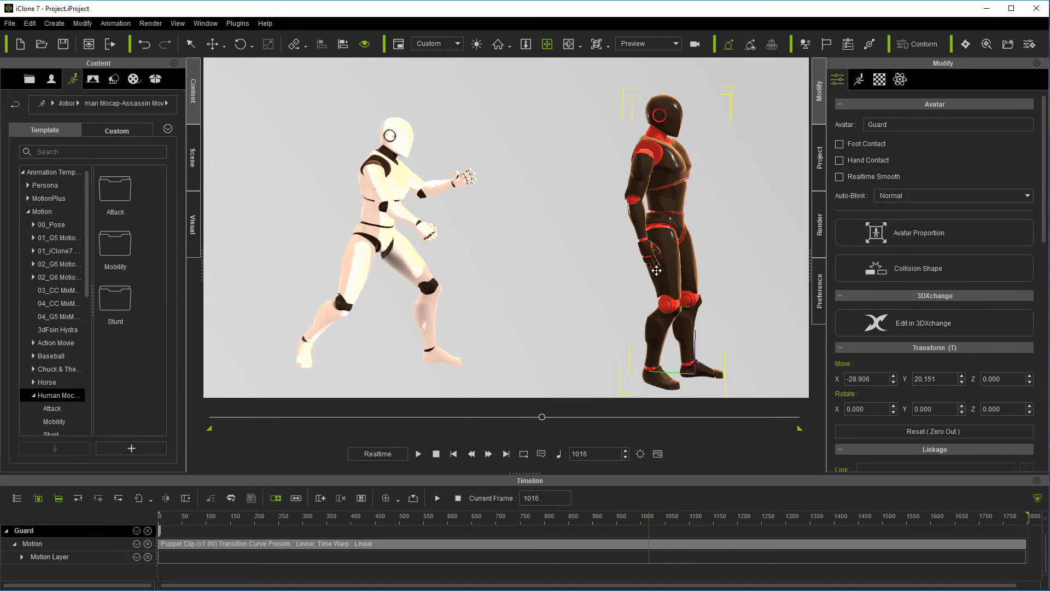
Move the Guard directly in front of the striking Assassin, to about X -34.519 and Y 151.098.
left_click(213, 43)
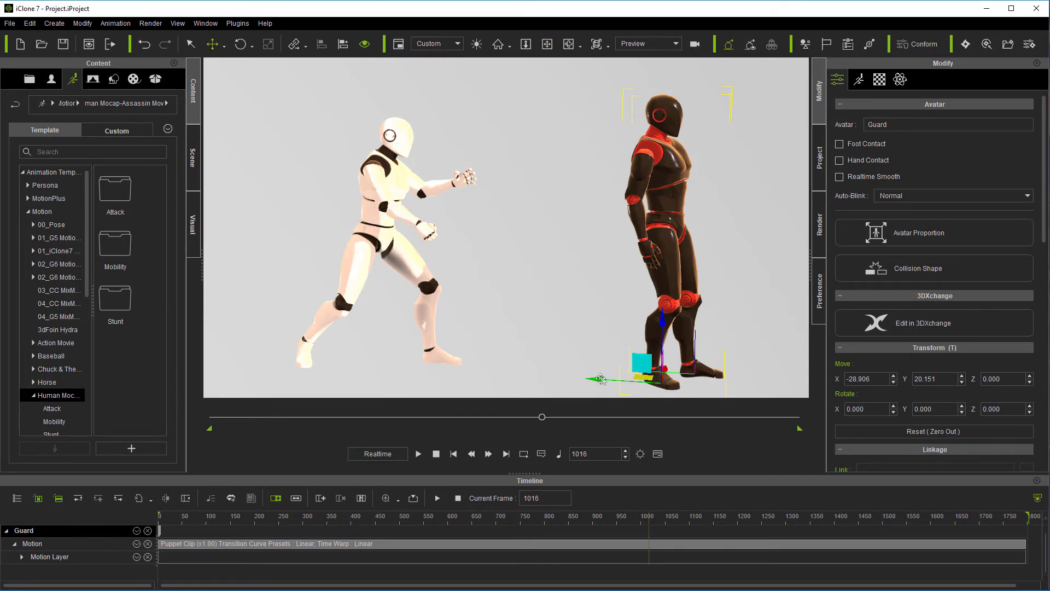
left_click_drag(600, 380, 407, 367)
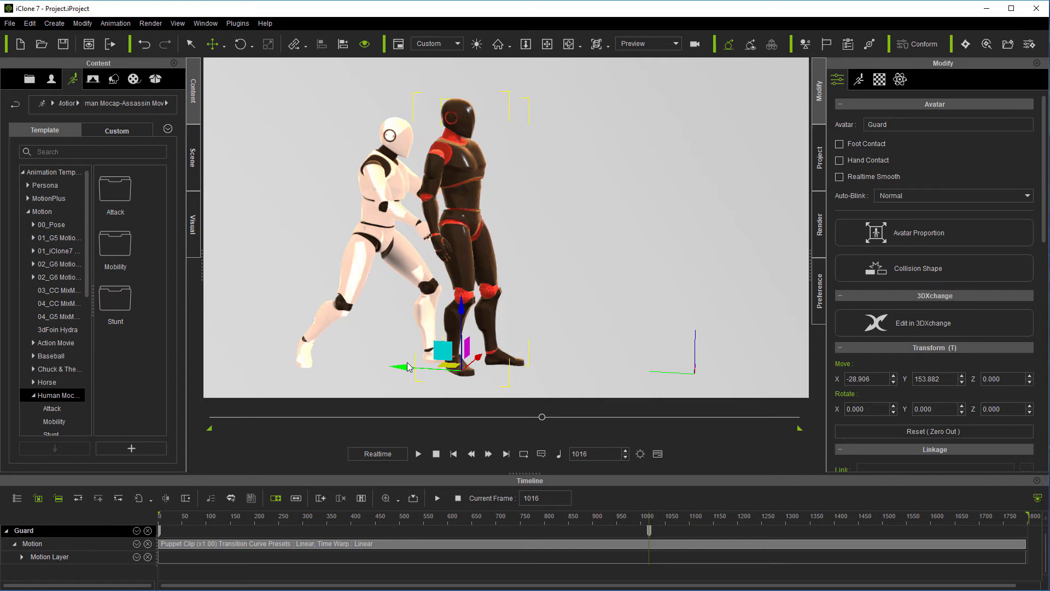
left_click_drag(475, 359, 472, 359)
left_click_drag(400, 369, 405, 370)
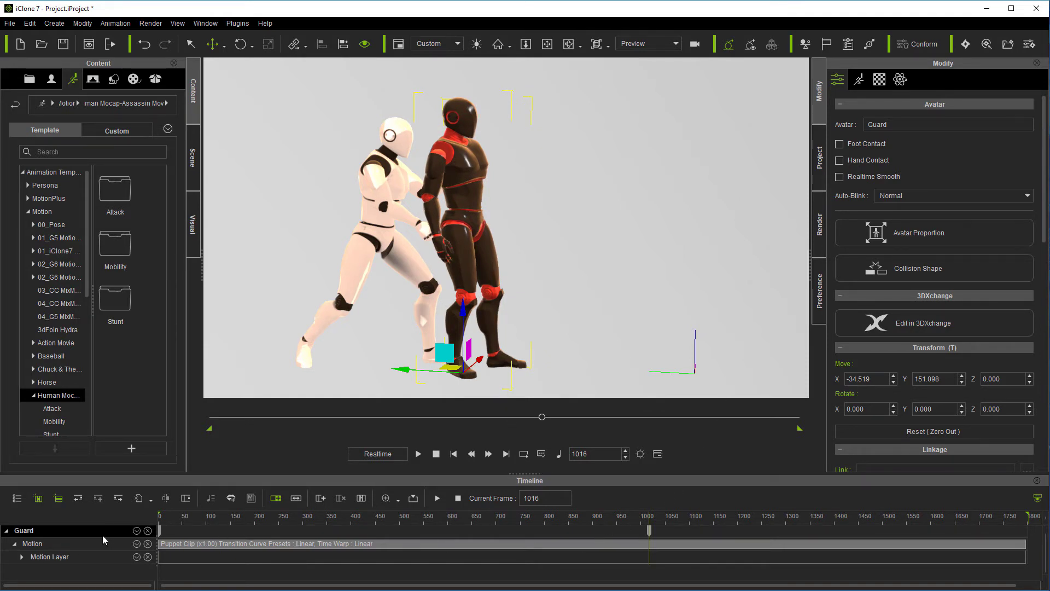
Display the Guard's Transform track in the timeline.
left_click(136, 531)
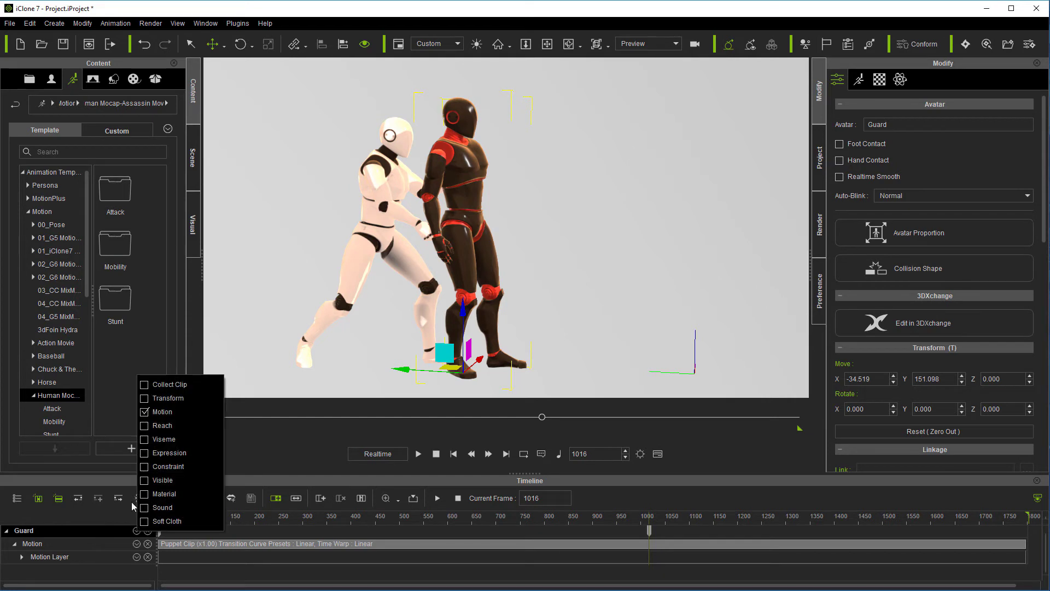
left_click(144, 399)
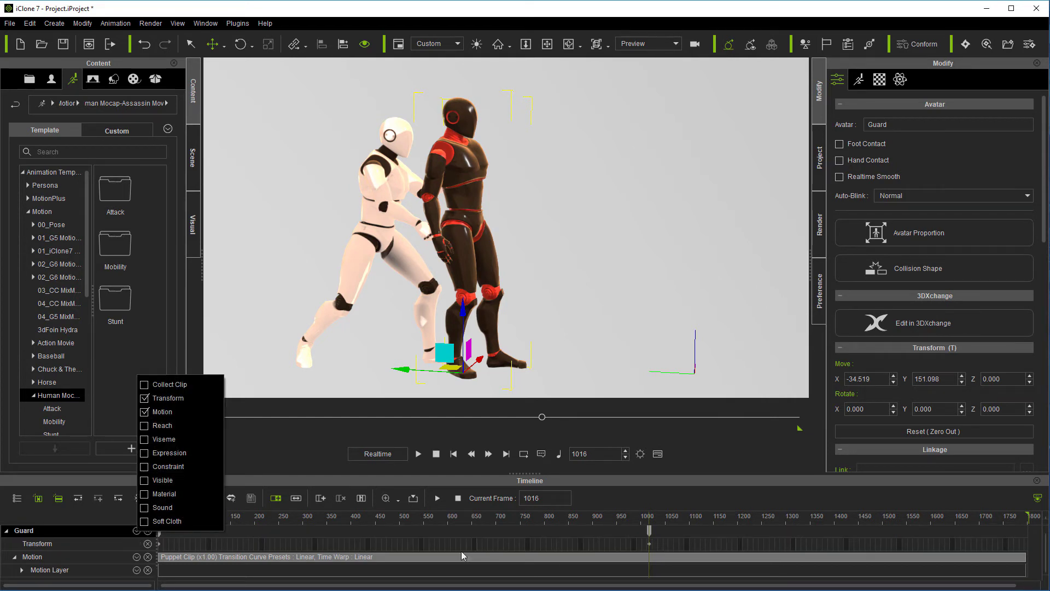
left_click(608, 502)
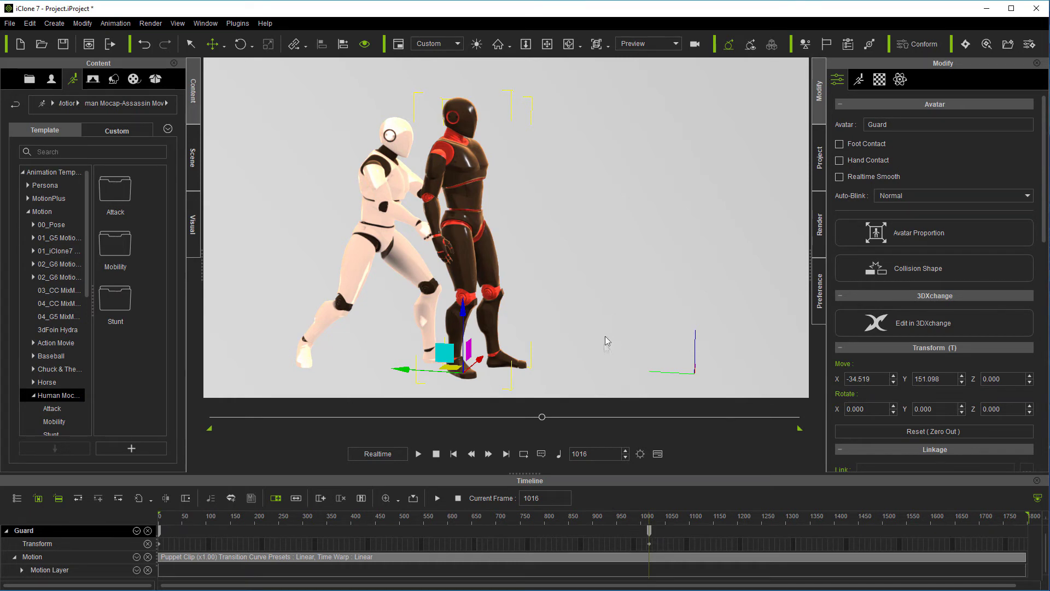
Move the Guard's transform key from frame 1016 to frame 1, go to frame 1015 and save the project.
left_click_drag(650, 533, 159, 531)
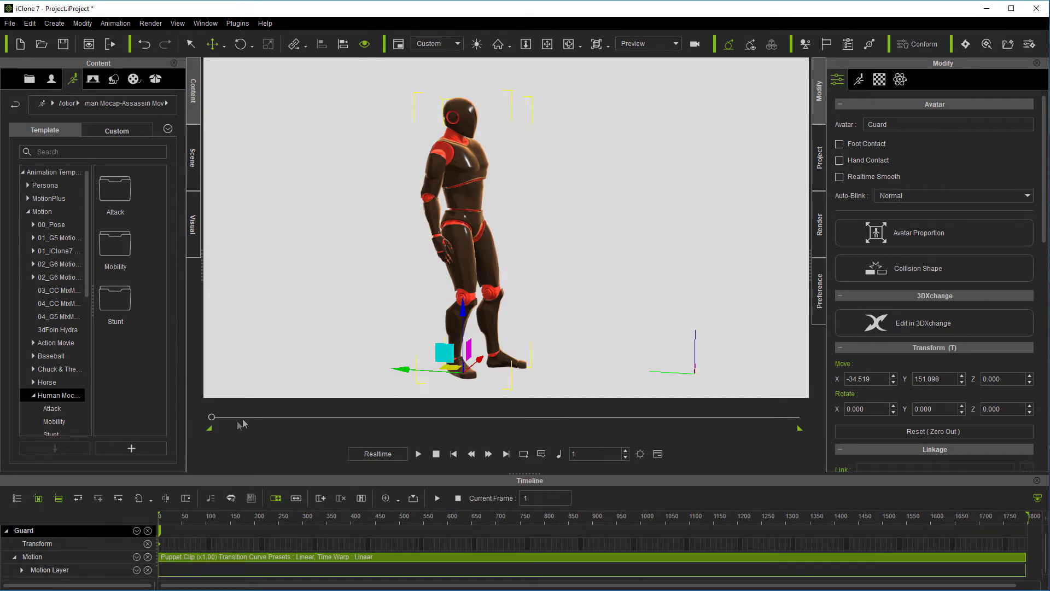
left_click_drag(213, 422, 540, 438)
key("ctrl+s")
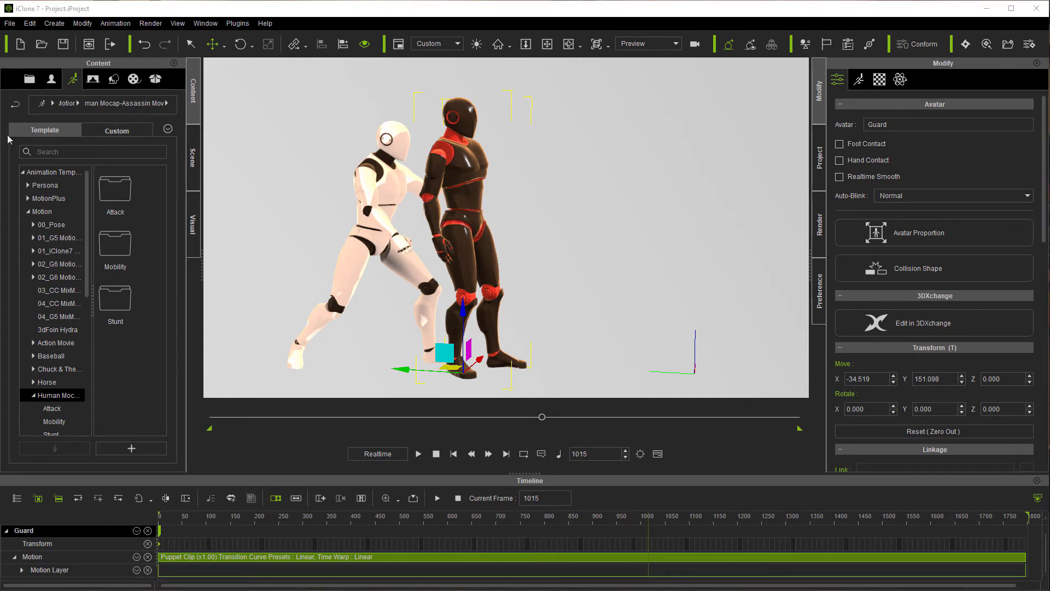
Search the motions for Arrow_Hit_die and apply the found motion to the Guard at frame 1015.
left_click(72, 153)
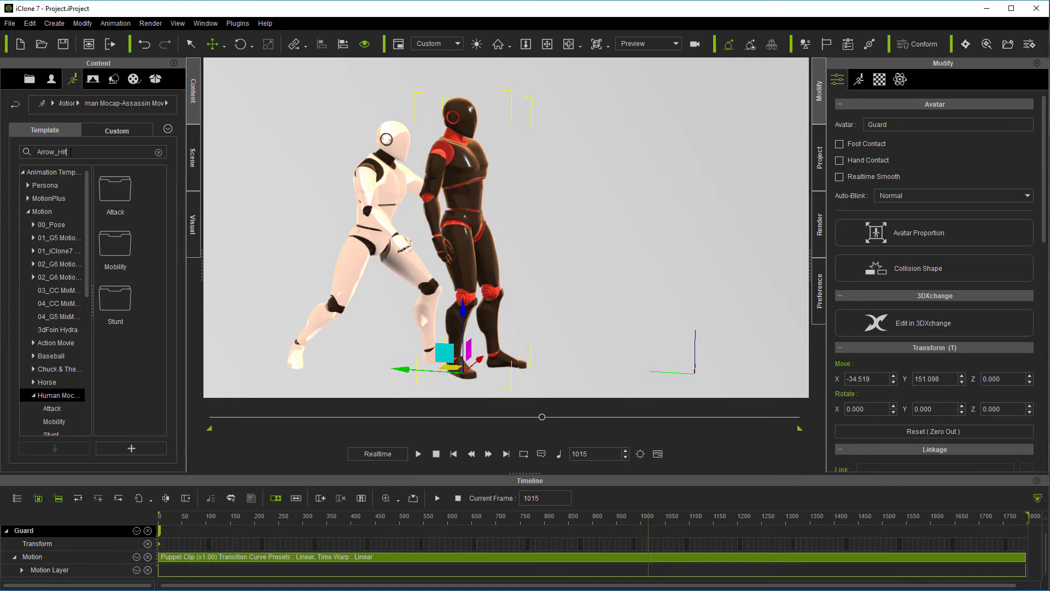
key("Return")
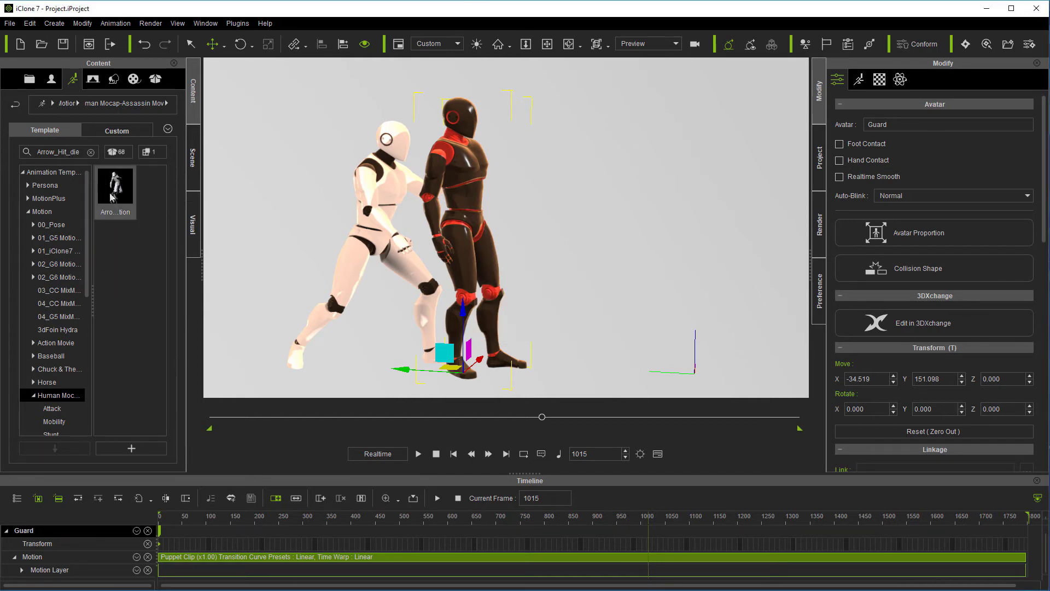
left_click_drag(114, 193, 476, 273)
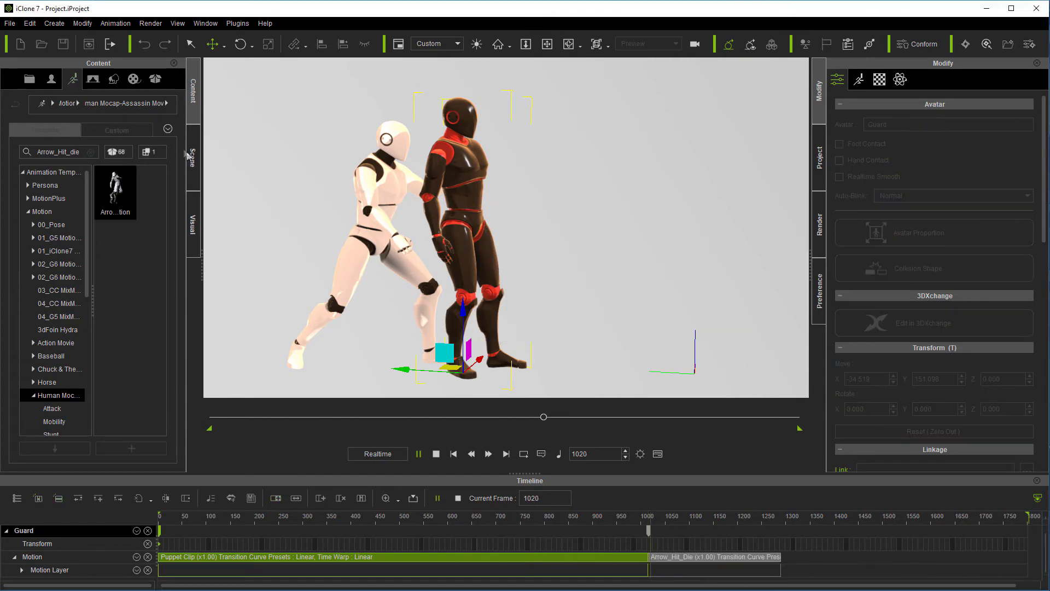
Play the Guard's Arrow_Hit_Die motion to its end and return to the moment the strike lands.
key("space")
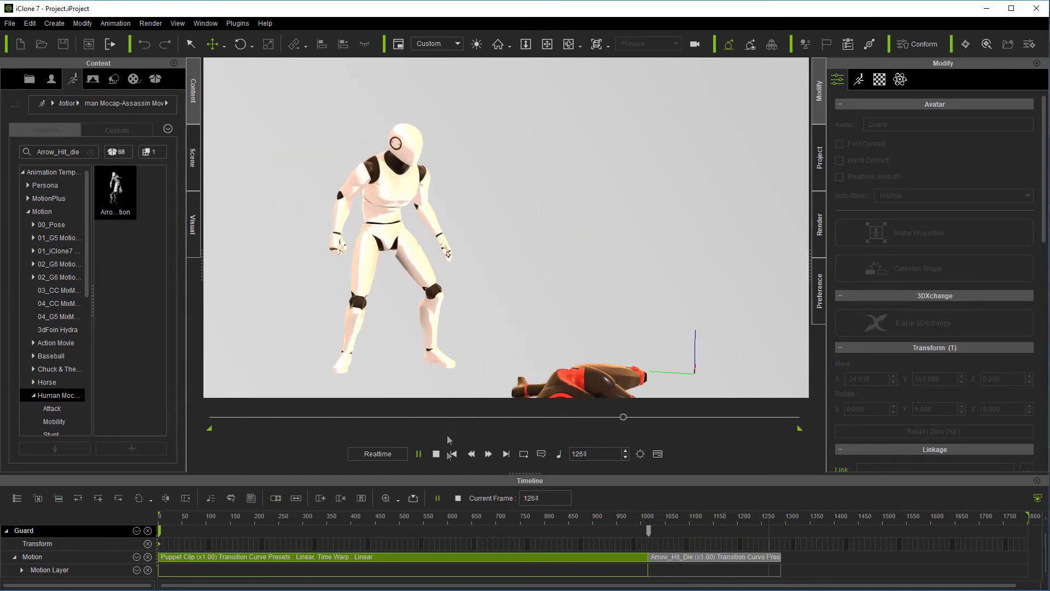
key("space")
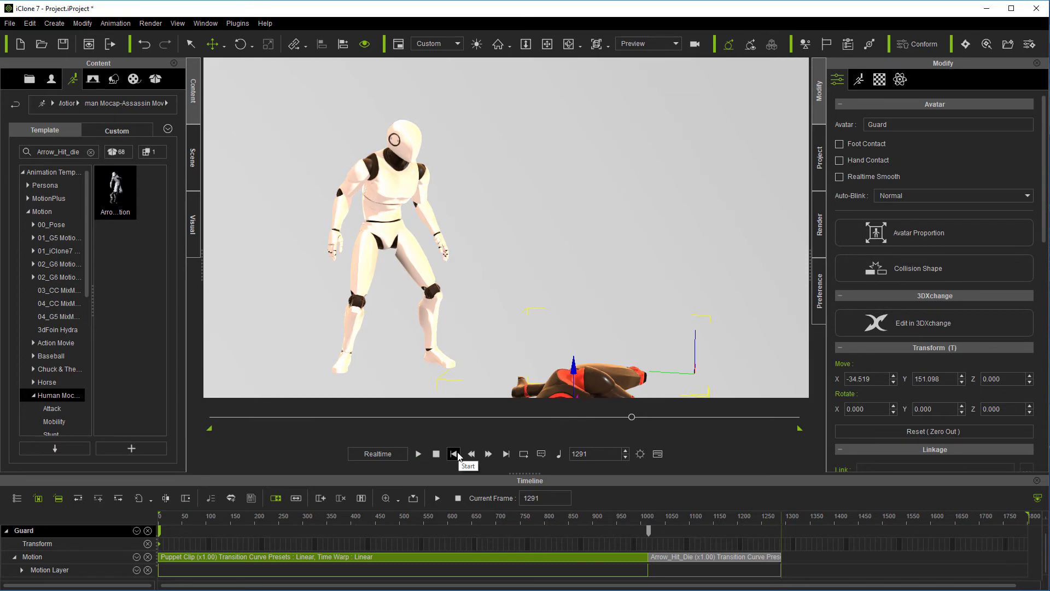
left_click_drag(631, 419, 549, 422)
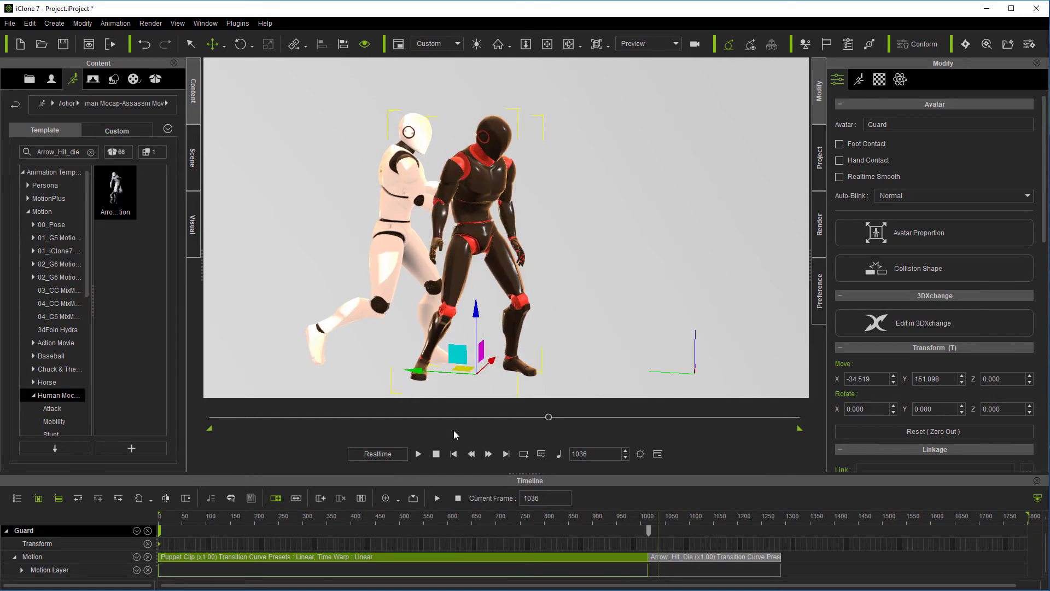
Break the Guard's Arrow_Hit_Die clip at frame 1032 and remove the short piece before the break.
left_click(471, 453)
left_click(471, 454)
left_click(470, 453)
left_click(470, 454)
left_click(470, 454)
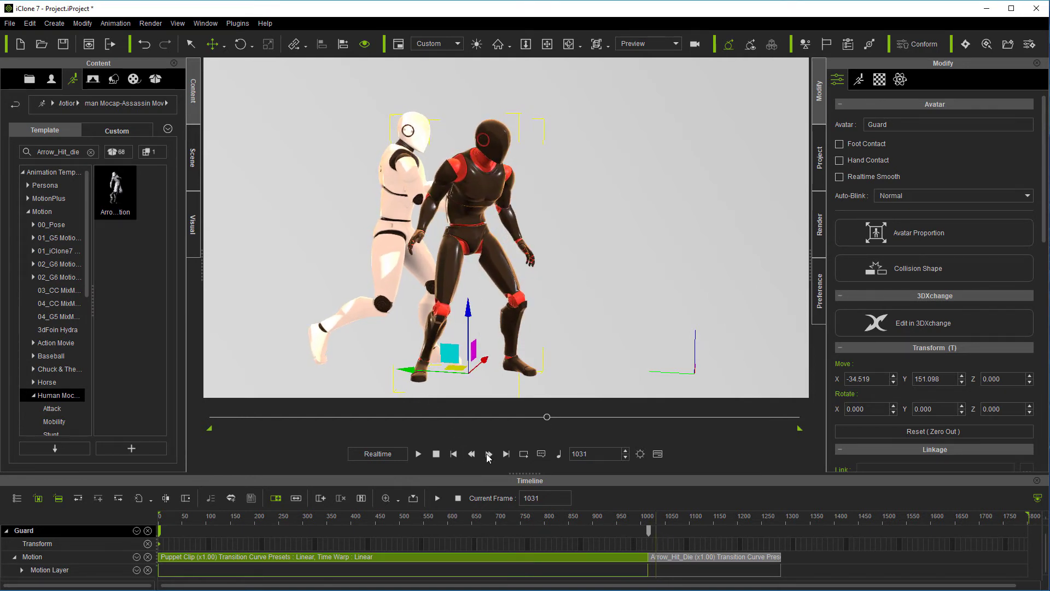
left_click(489, 456)
left_click(488, 456)
left_click(488, 456)
left_click(488, 456)
left_click(471, 453)
left_click(471, 453)
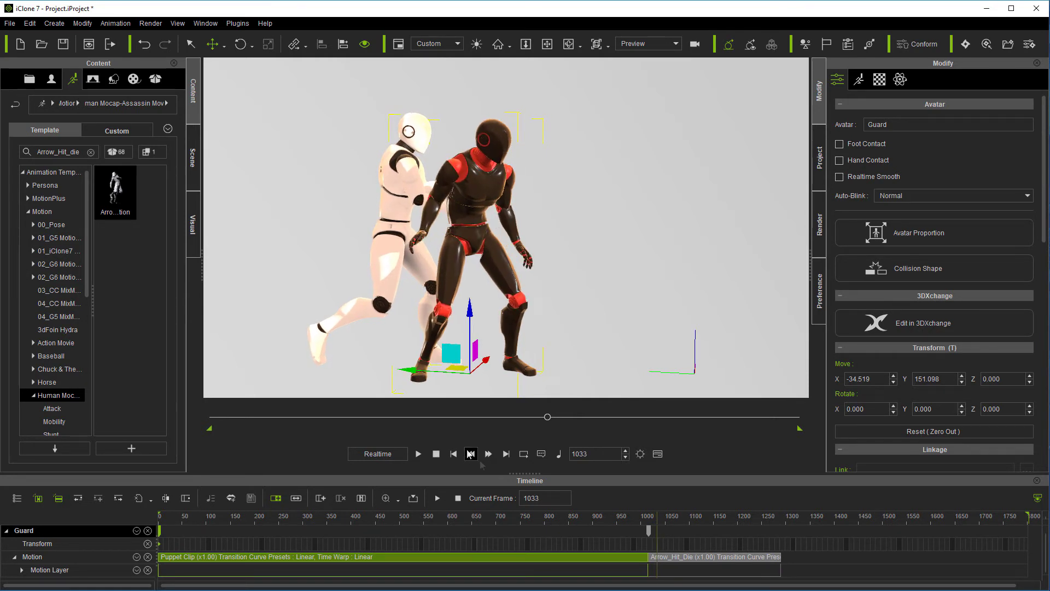
right_click(658, 560)
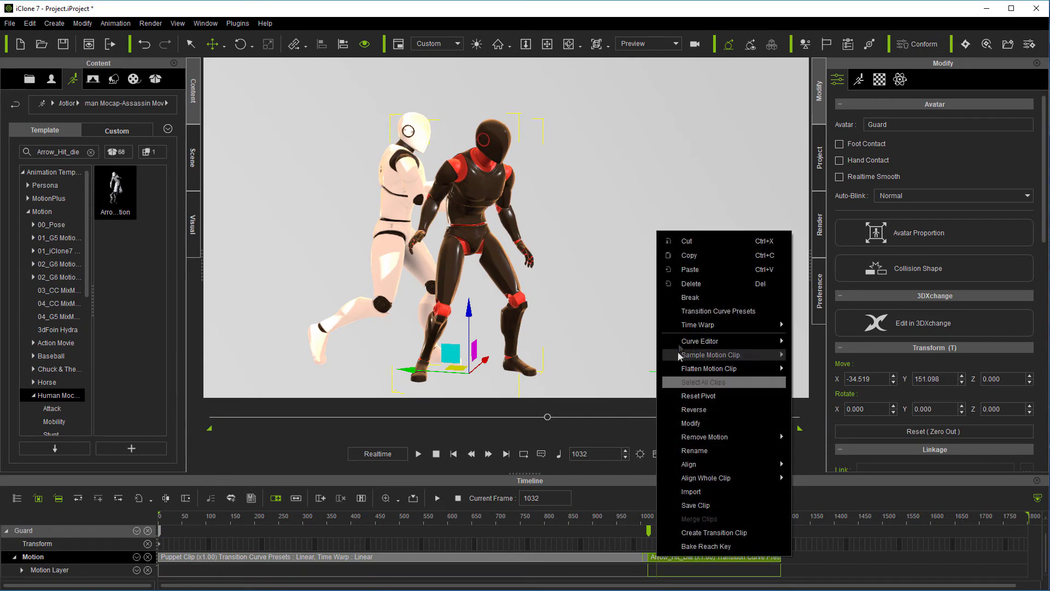
left_click(692, 304)
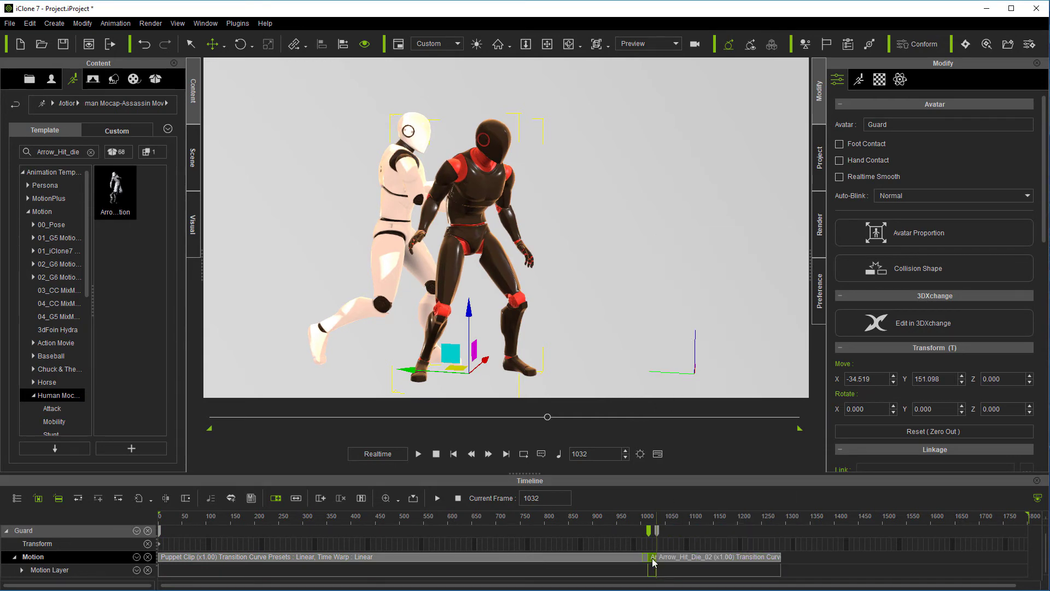
left_click_drag(654, 562, 661, 560)
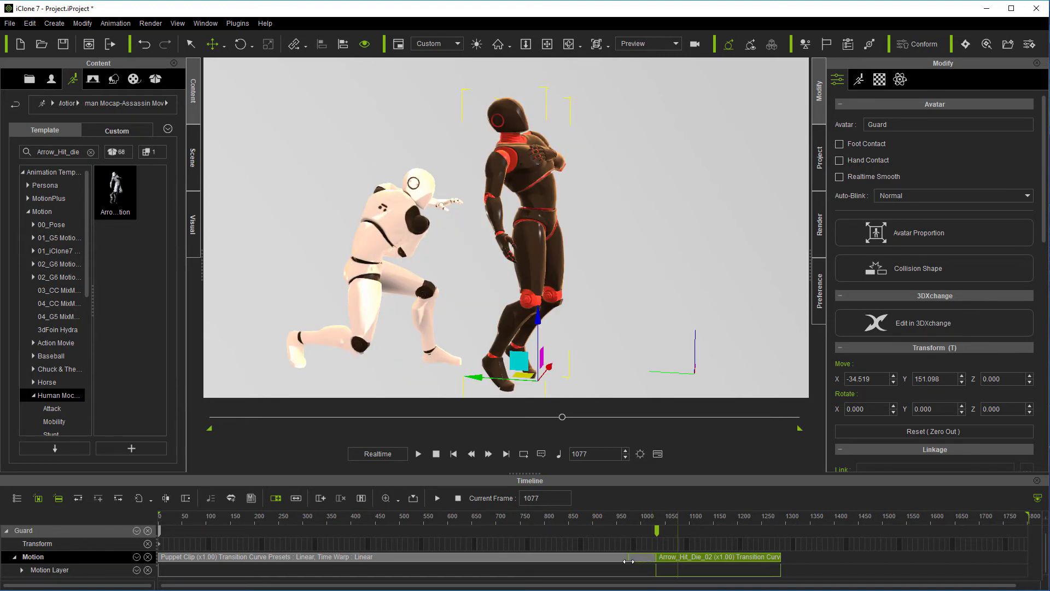
Play the strike from frame 947 to check the Guard's reaction against the Assassin's attack.
left_click(621, 531)
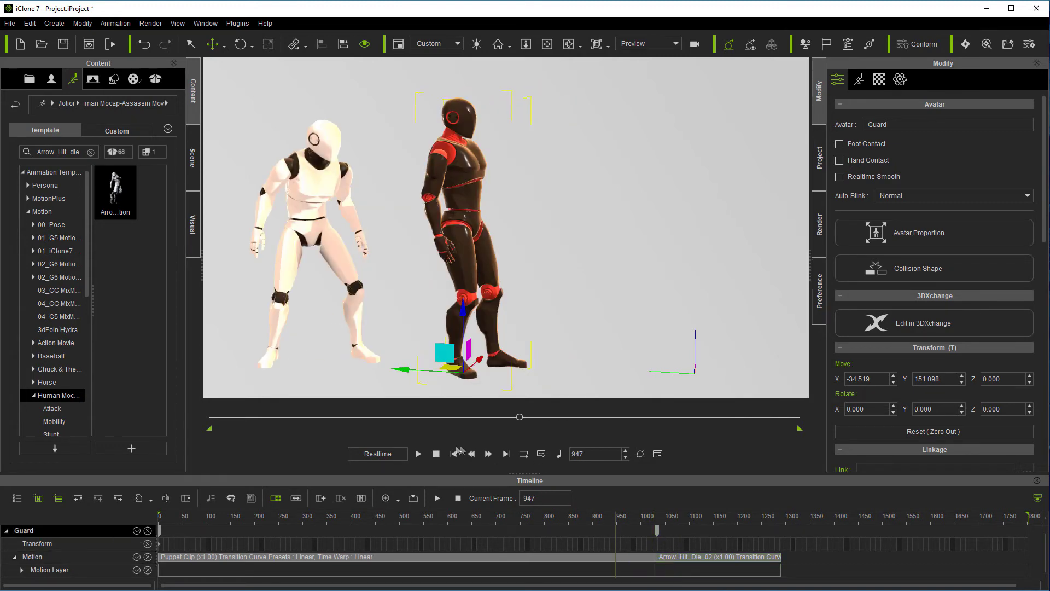
left_click(419, 454)
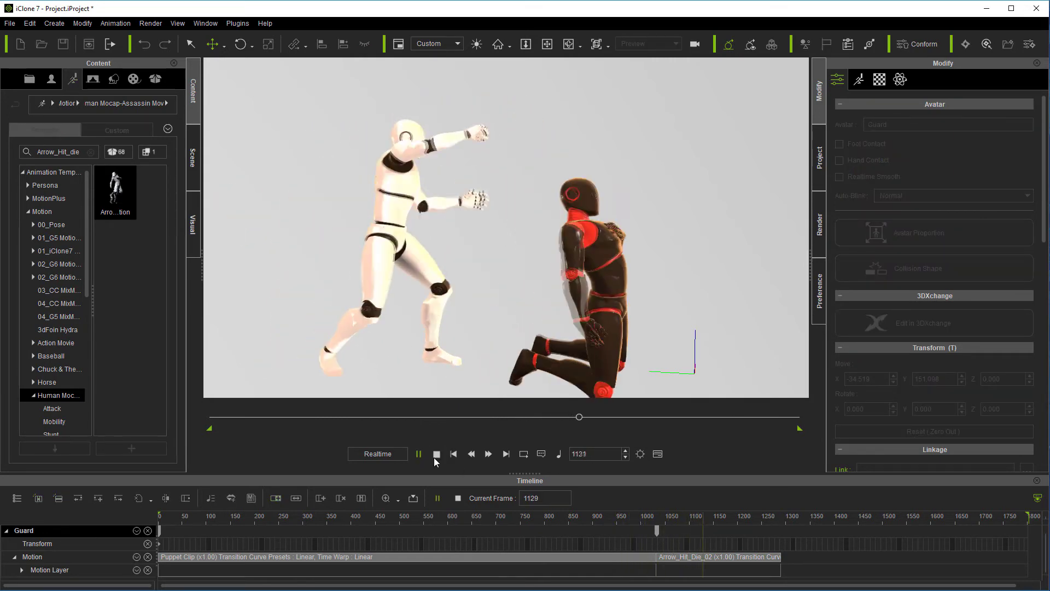
left_click(436, 454)
left_click(639, 526)
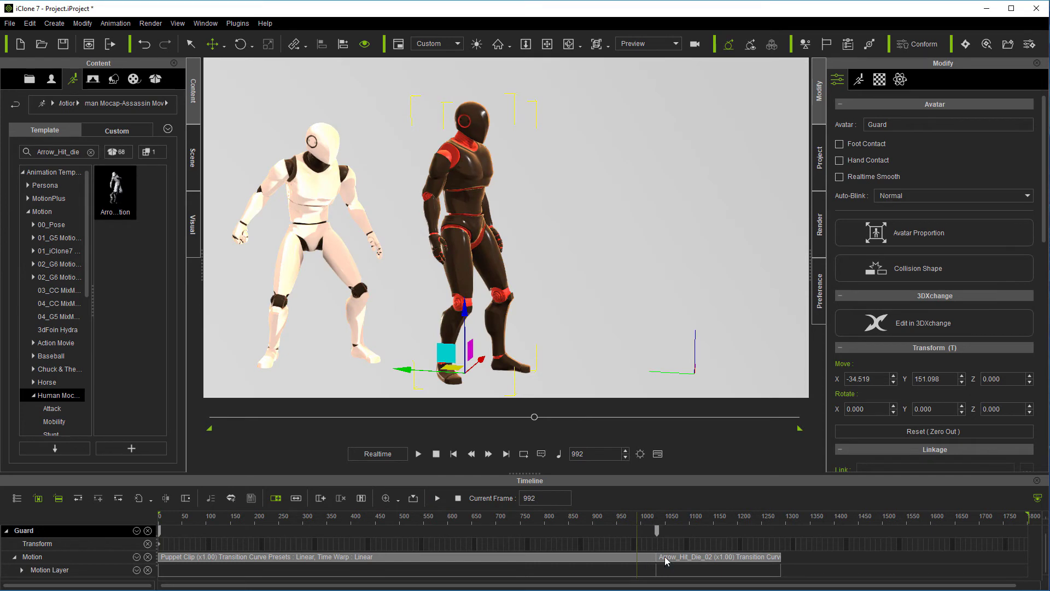
Adjust the transition into the Guard's Arrow_Hit_Die_02 clip to begin at about frame 1011 and replay the strike.
left_click(636, 563)
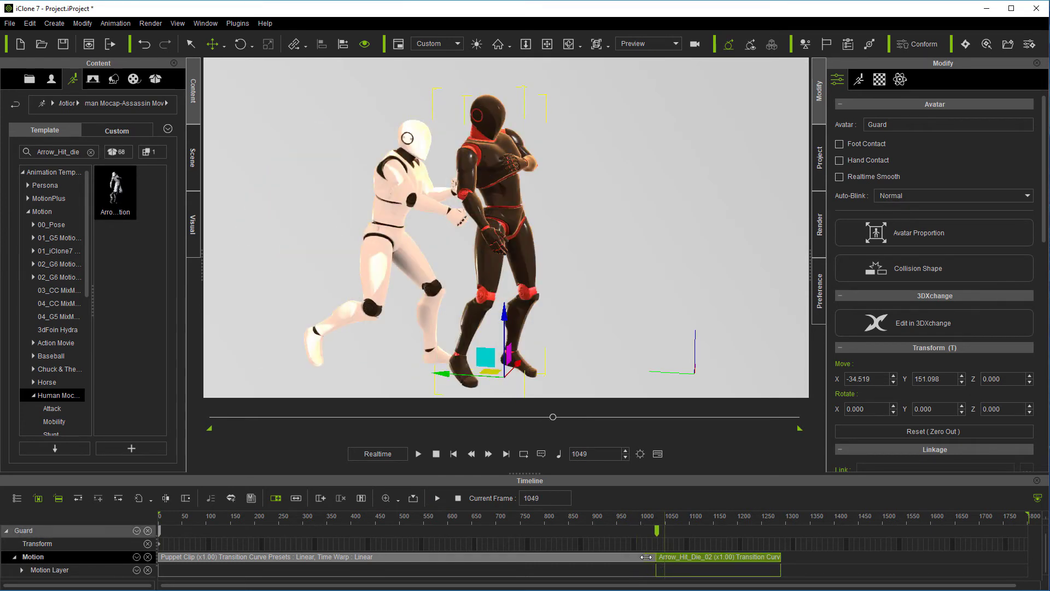
left_click(602, 520)
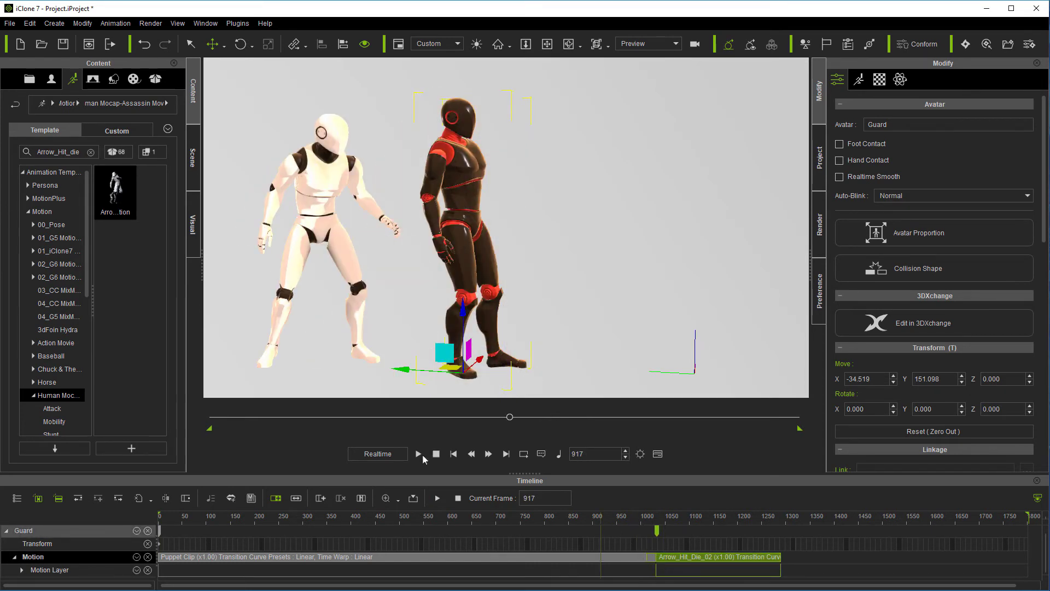
left_click(419, 454)
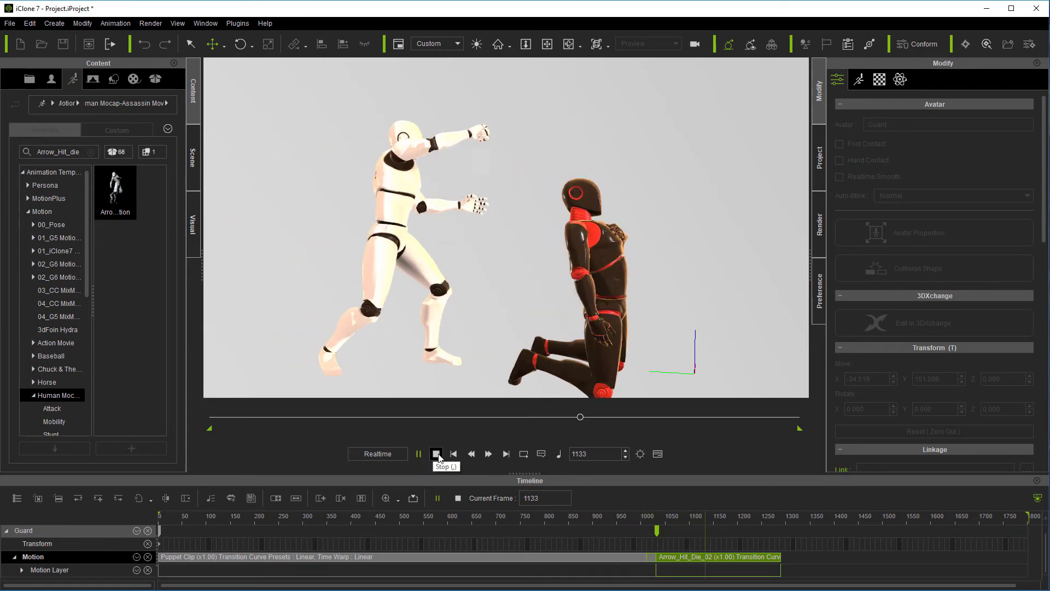
left_click(436, 454)
left_click(625, 521)
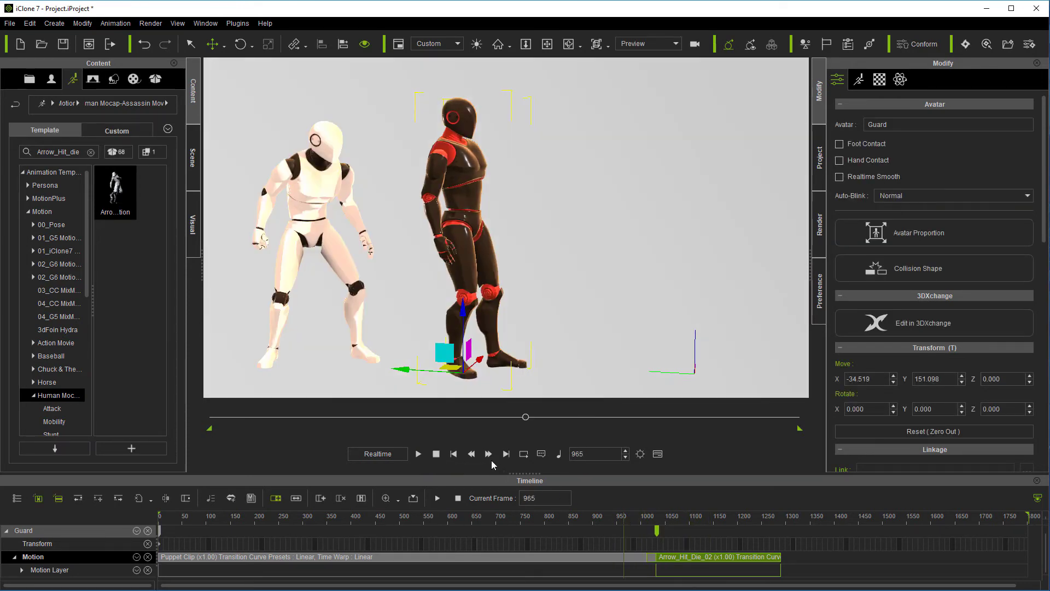
left_click(418, 454)
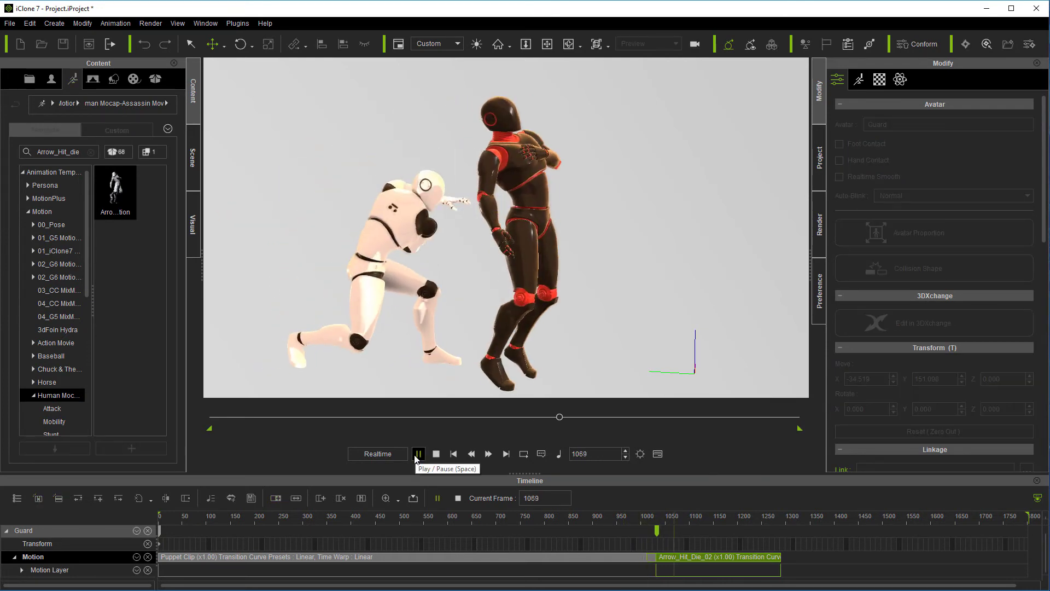
left_click(435, 454)
Move the Guard's Arrow_Hit_Die_02 clip earlier to start at about frame 1009, and play the kill from the approach.
left_click_drag(626, 518, 672, 557)
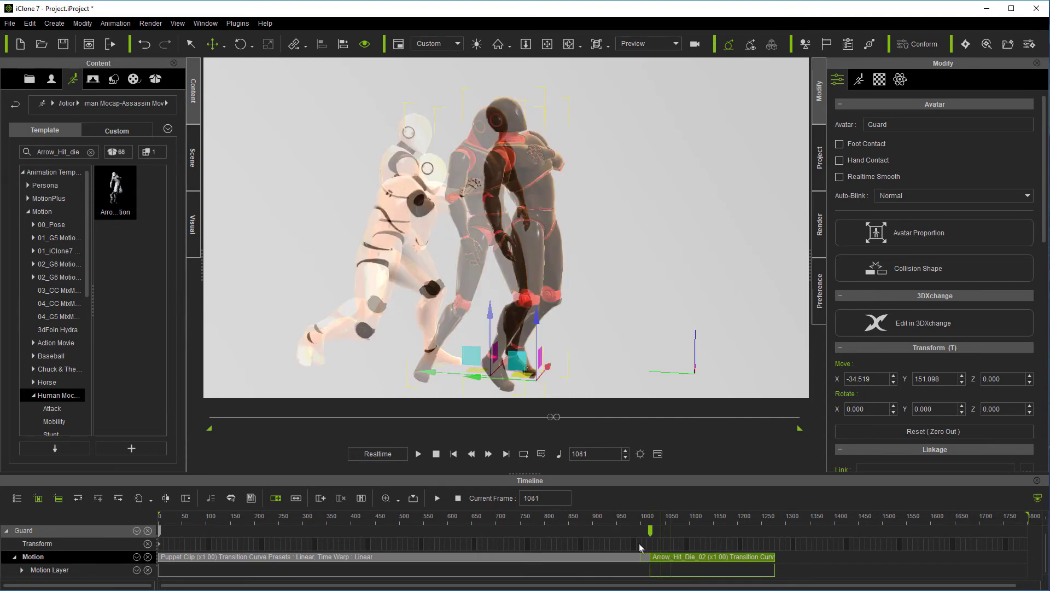
left_click_drag(608, 524, 635, 523)
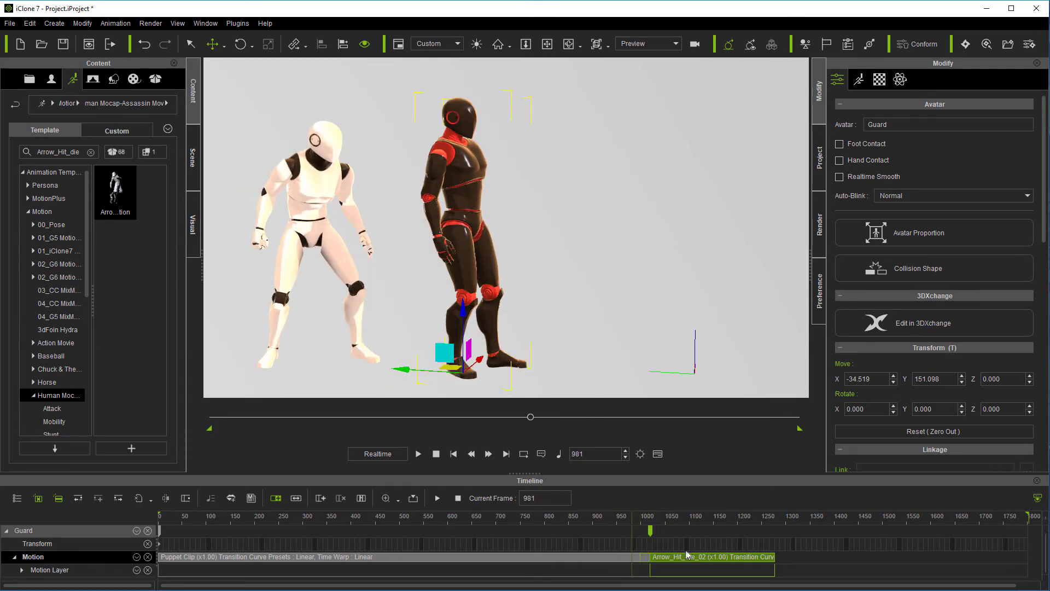
left_click_drag(679, 557, 677, 557)
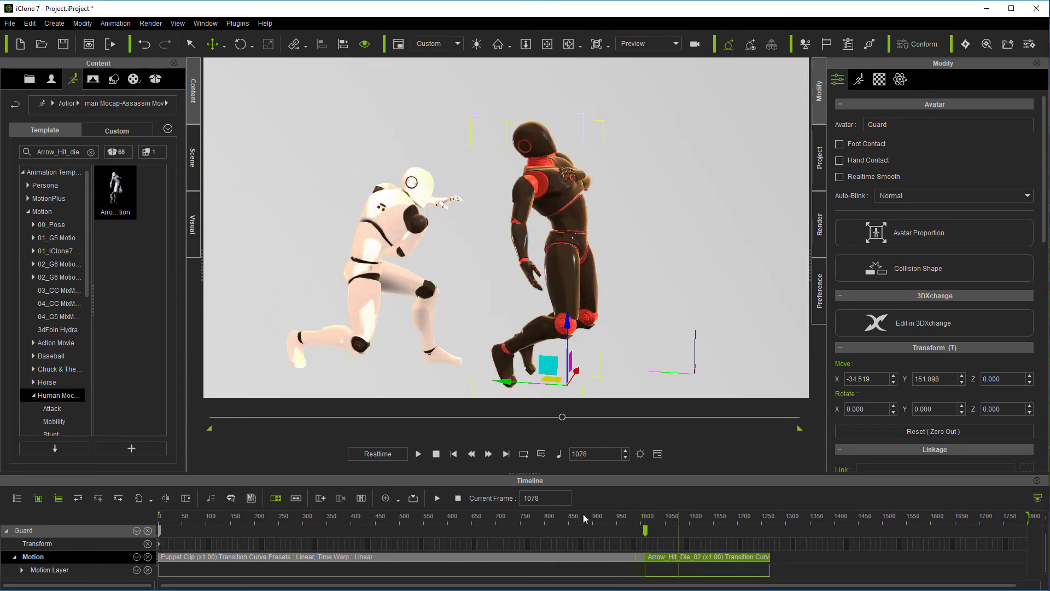
left_click(624, 522)
left_click_drag(637, 523, 602, 522)
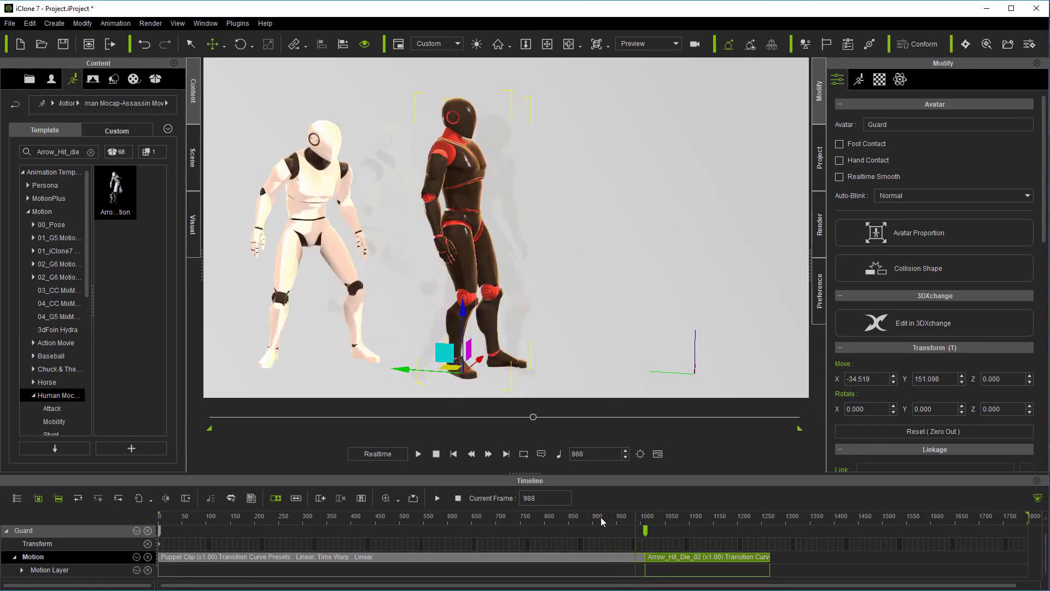
left_click(419, 454)
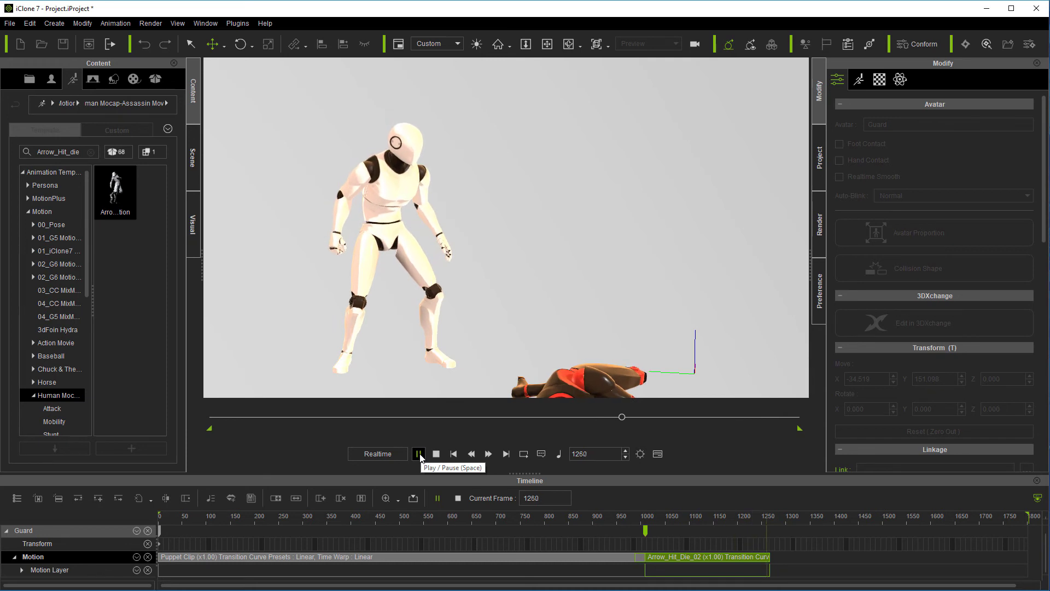
left_click(418, 454)
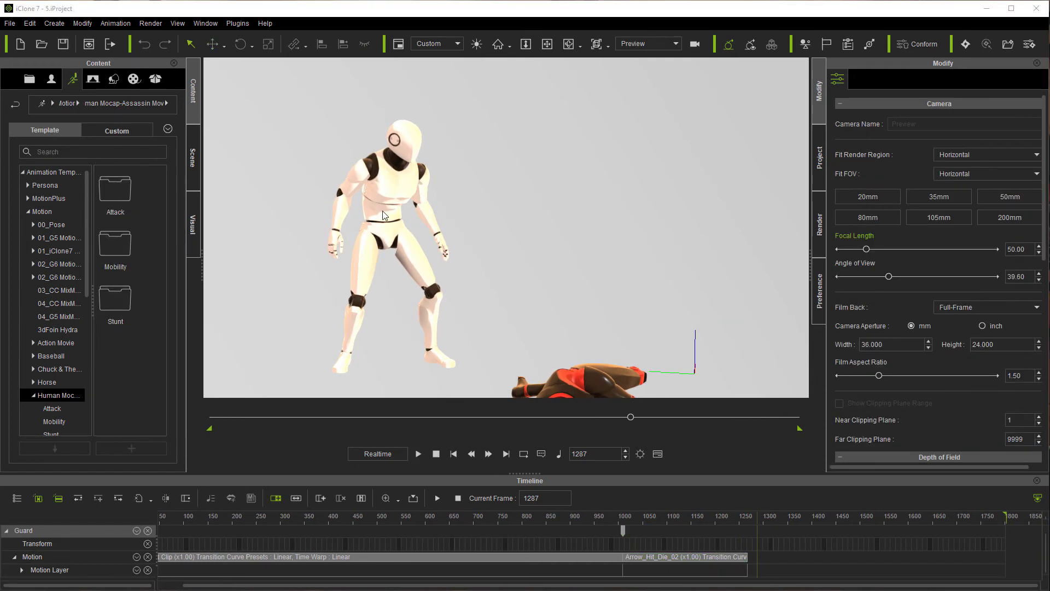
Select the Assassin and examine the first dagger strike around frames 1015 to 1027.
left_click(385, 227)
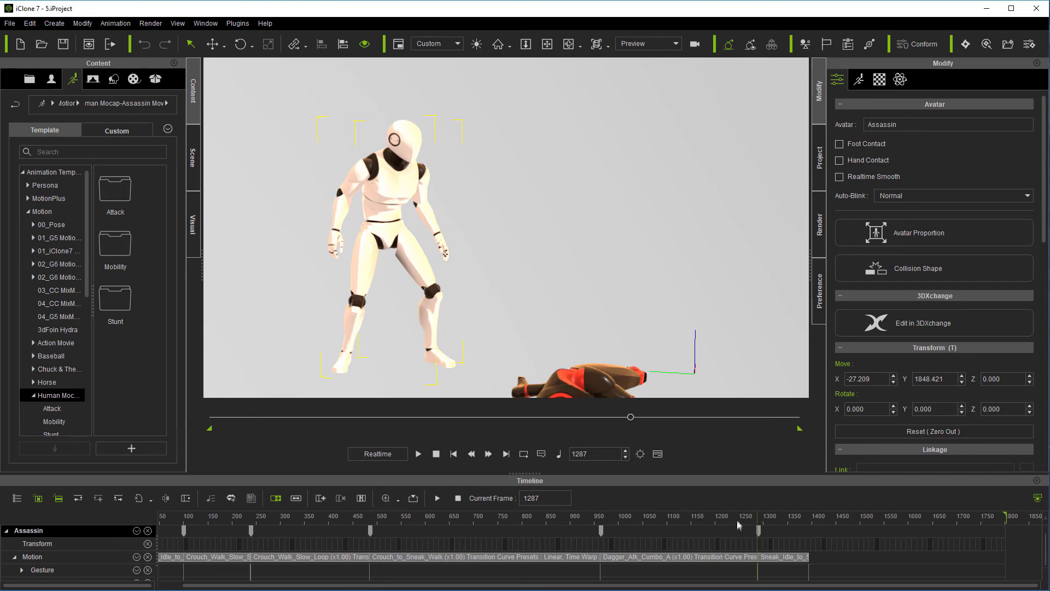
left_click_drag(735, 519, 636, 529)
left_click(489, 455)
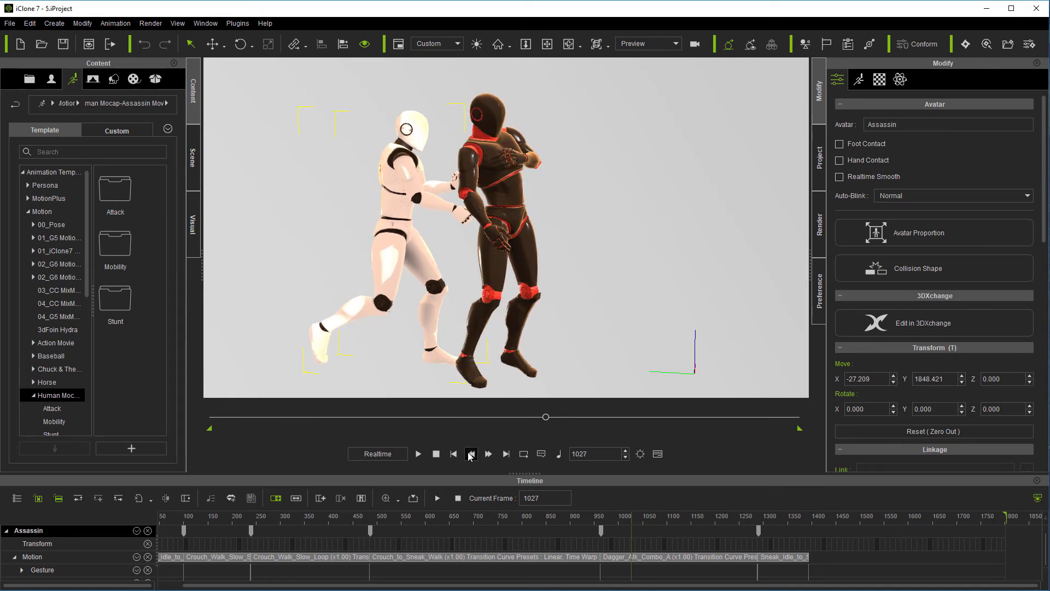
left_click(471, 454)
left_click(471, 454)
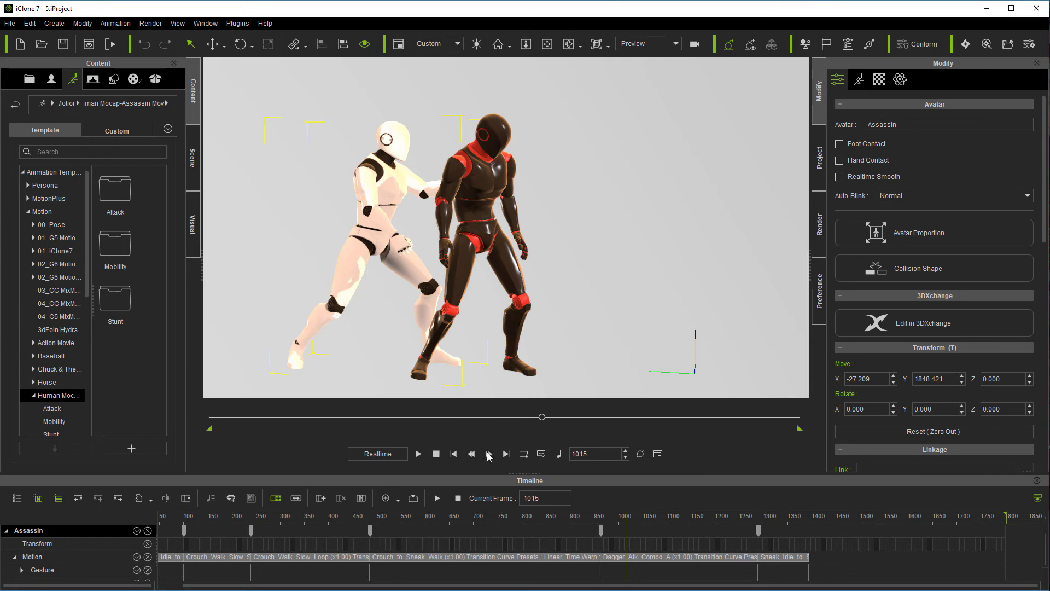
Break the Assassin's Dagger_Atk_Combo_A clip at frame 1054, just after the first stab.
left_click(489, 454)
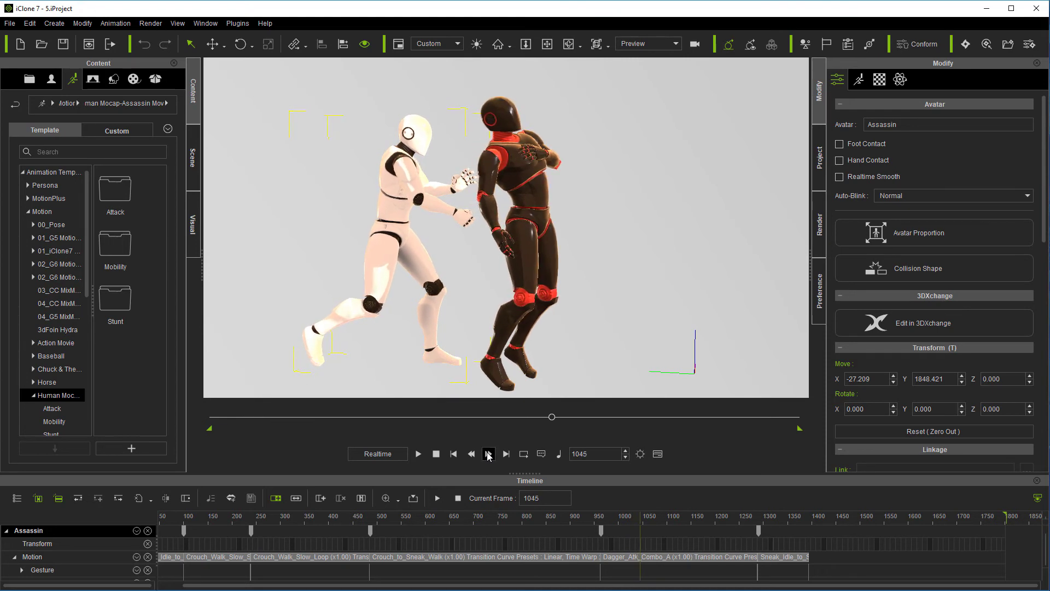
left_click(489, 454)
left_click(489, 453)
left_click(489, 454)
left_click(489, 454)
left_click(489, 454)
left_click(489, 453)
left_click(489, 454)
left_click(489, 454)
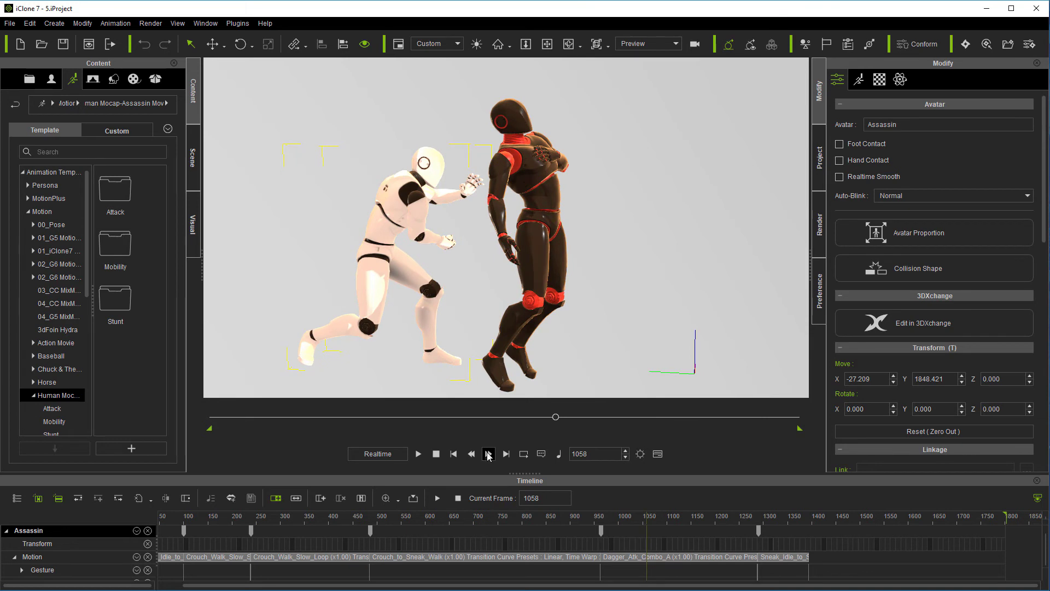
left_click(472, 454)
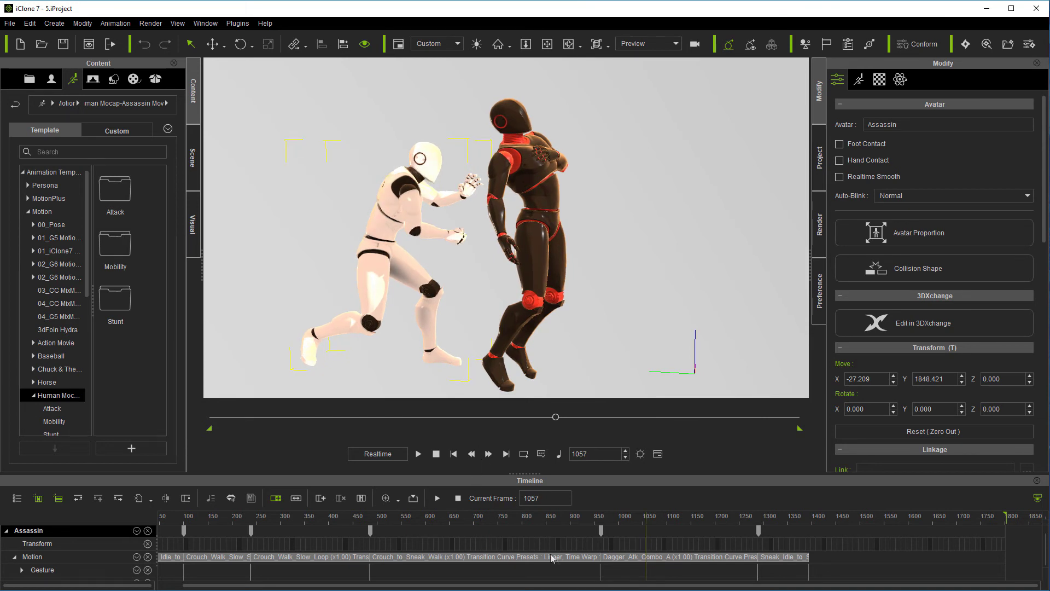
right_click(644, 558)
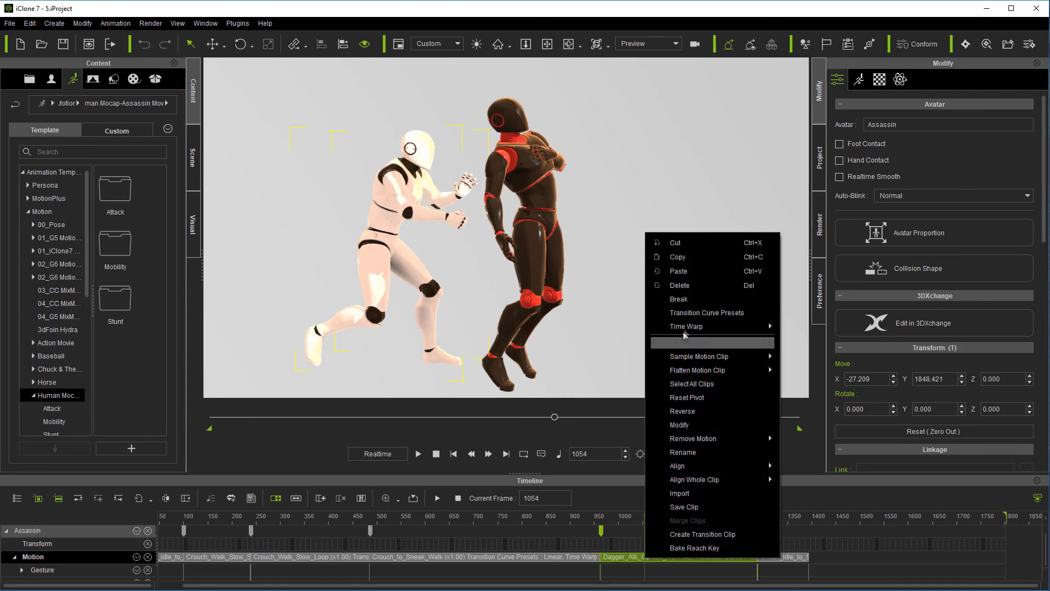
left_click(681, 299)
Delete the Dagger_Atk_Combo_A_02 clip and move the Assassin's final Sneak_Idle clip up against the shortened attack.
left_click(661, 557)
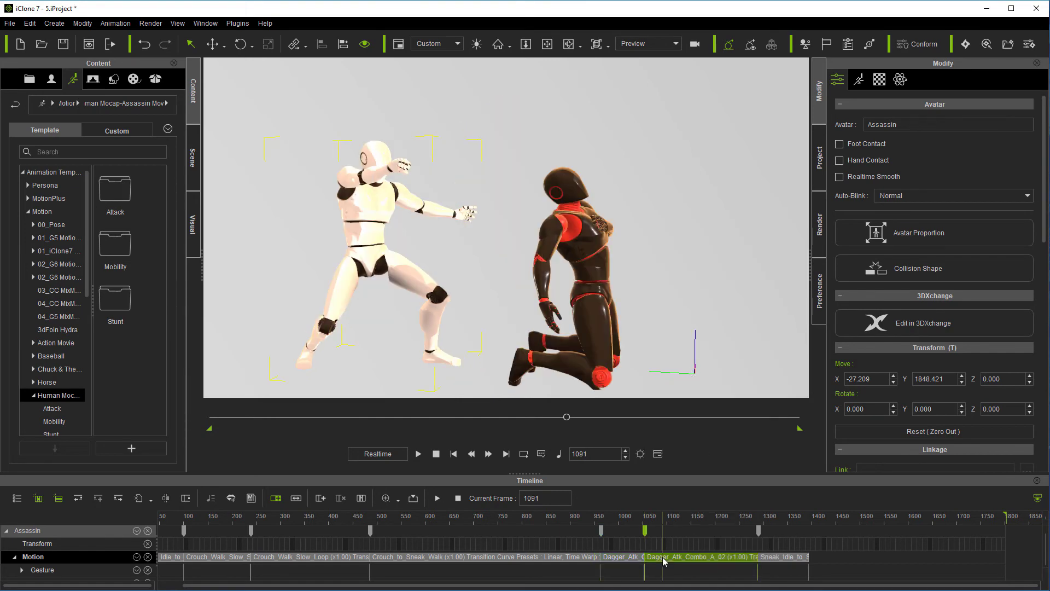
key("Delete")
left_click_drag(761, 557, 664, 570)
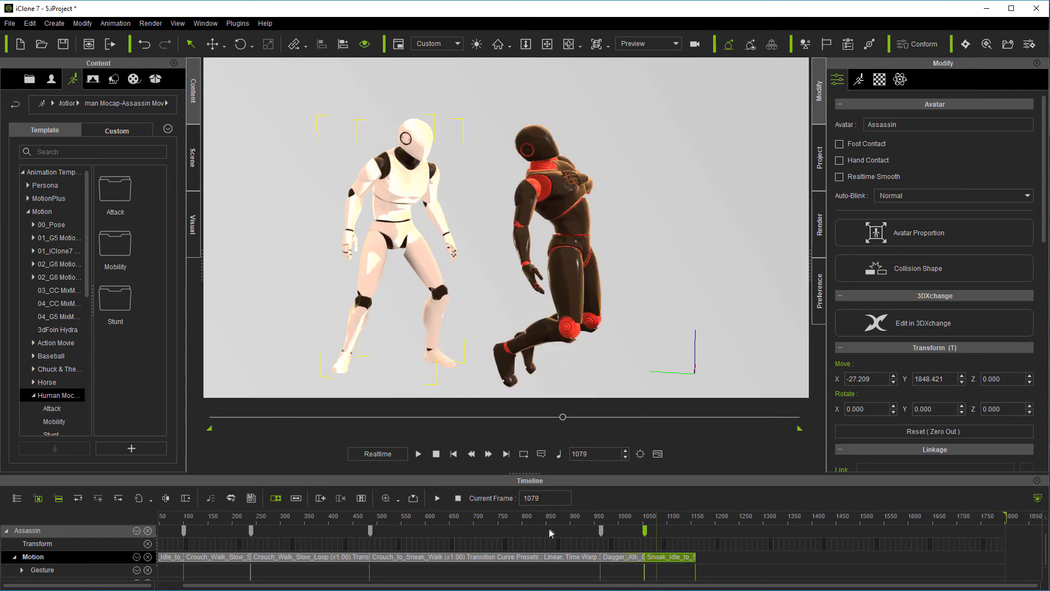
Play the Assassin's shortened attack and its transition into the Sneak_Idle clip alongside the Guard's collapse.
left_click(551, 532)
left_click(437, 497)
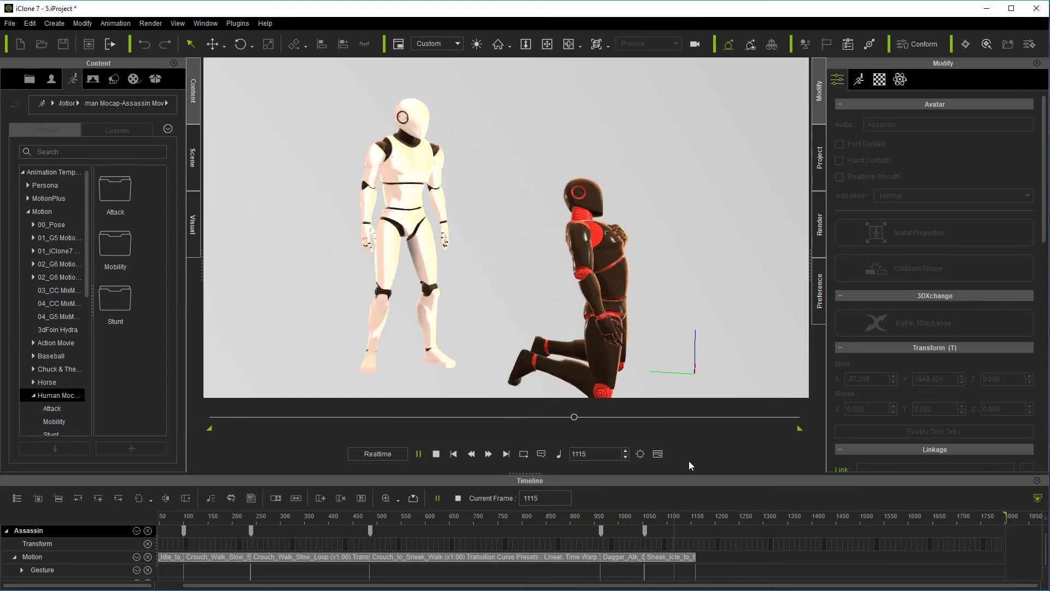
left_click(419, 454)
left_click(668, 556)
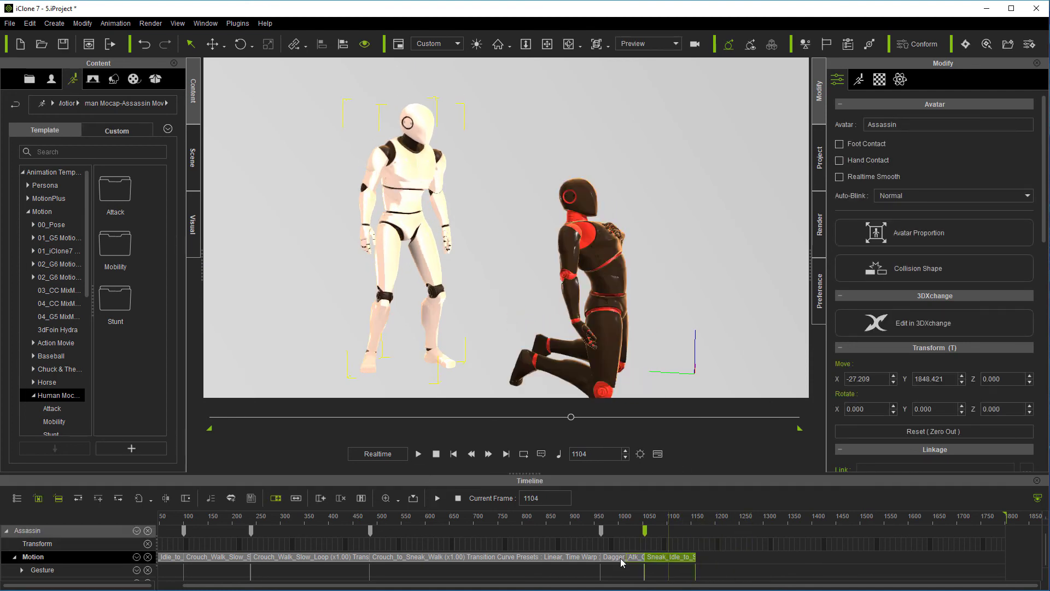
left_click(623, 543)
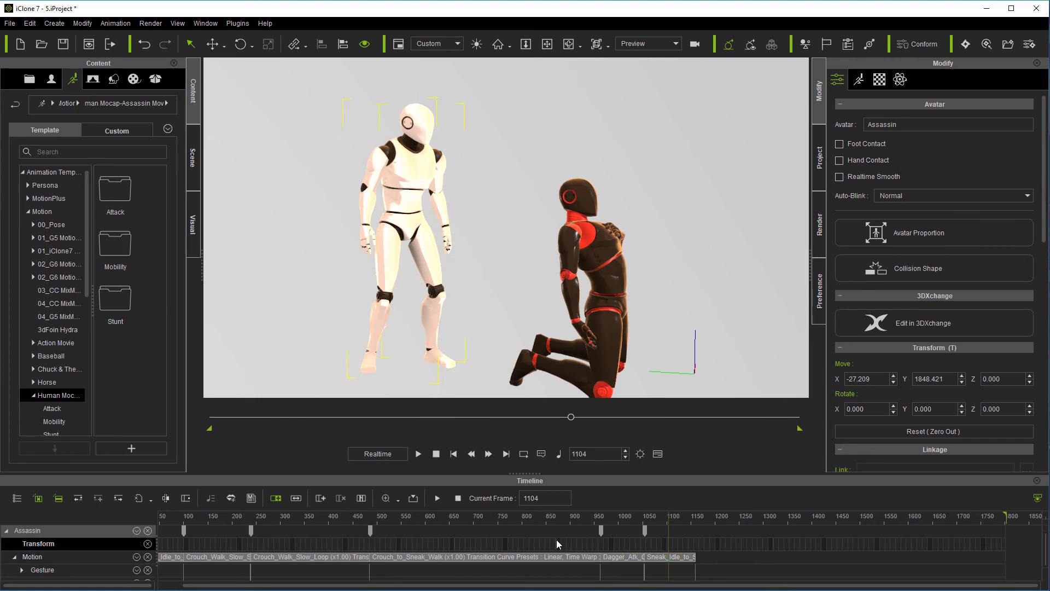
left_click(547, 516)
left_click(418, 454)
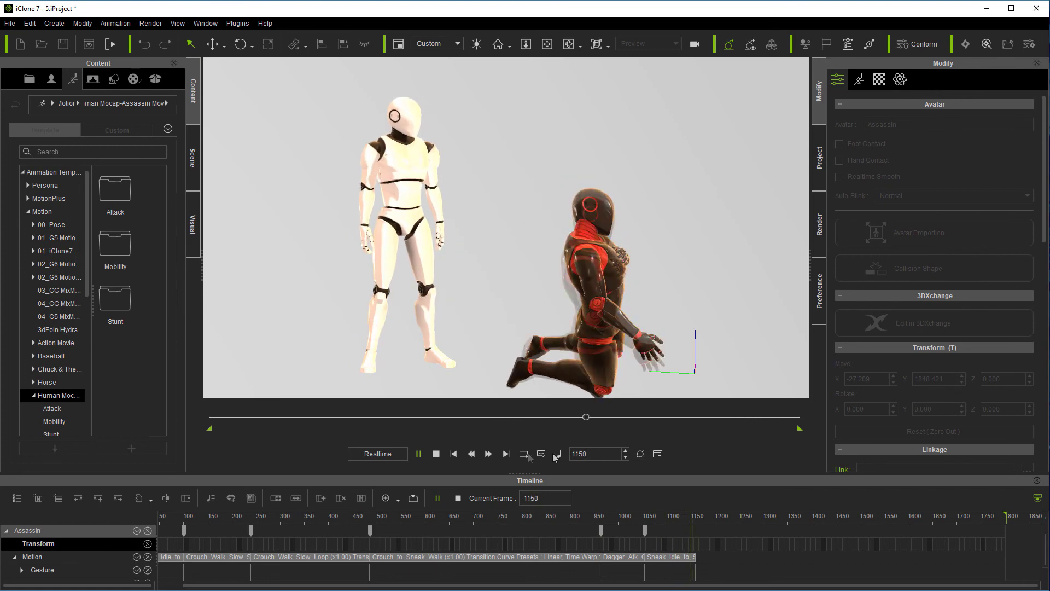
Try lengthening the Assassin's final Sneak_Idle_to_Stand clip to about frame 1200 and play the attack from frame 987.
left_click(418, 454)
left_click(670, 556)
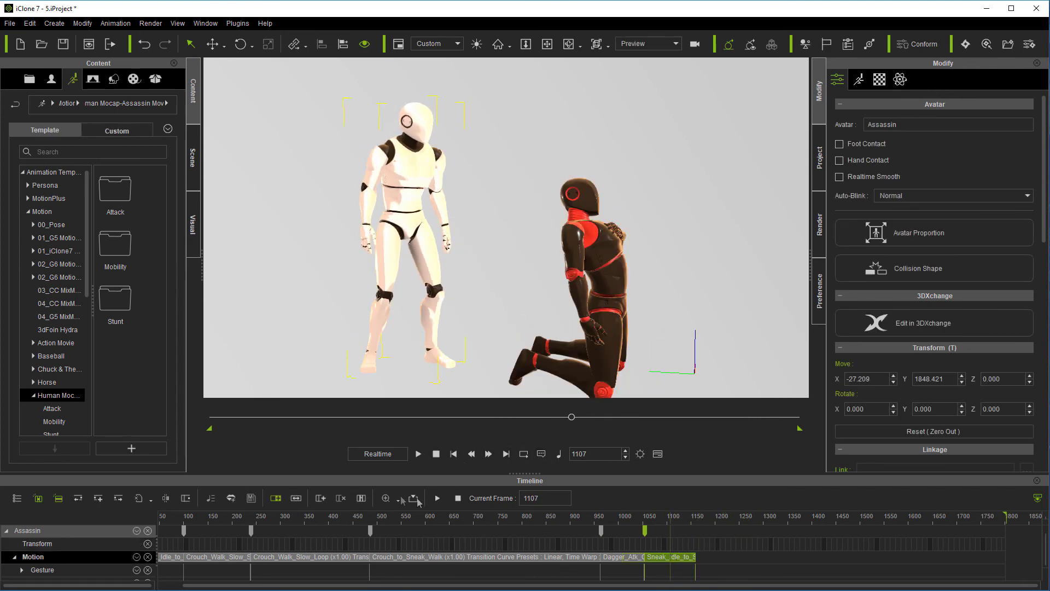
mouse_move(672, 521)
left_mouse_down()
mouse_move(632, 524)
mouse_move(662, 523)
left_mouse_up()
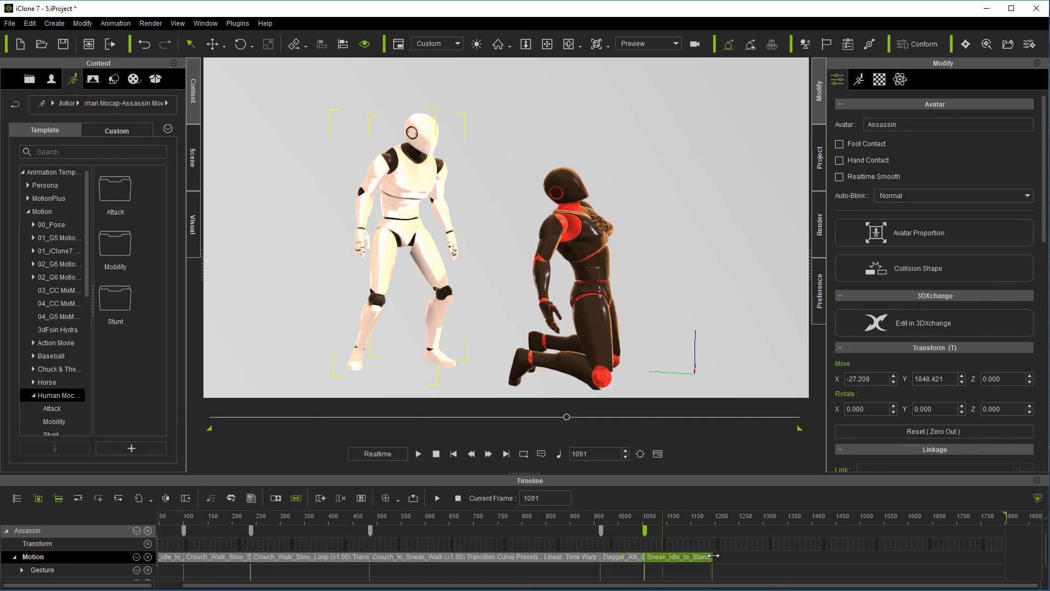
left_click(612, 536)
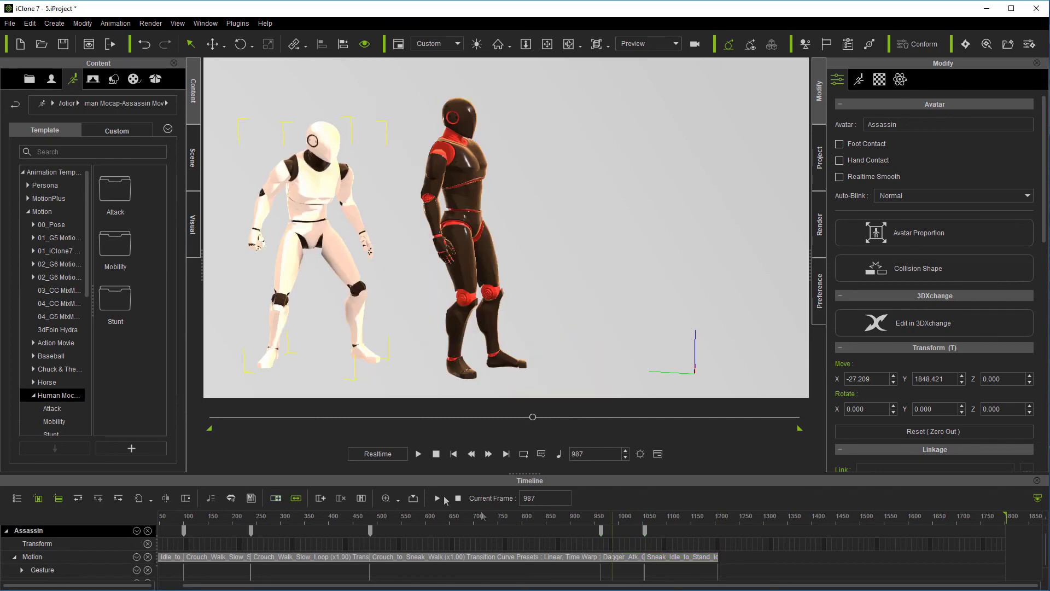
left_click(418, 454)
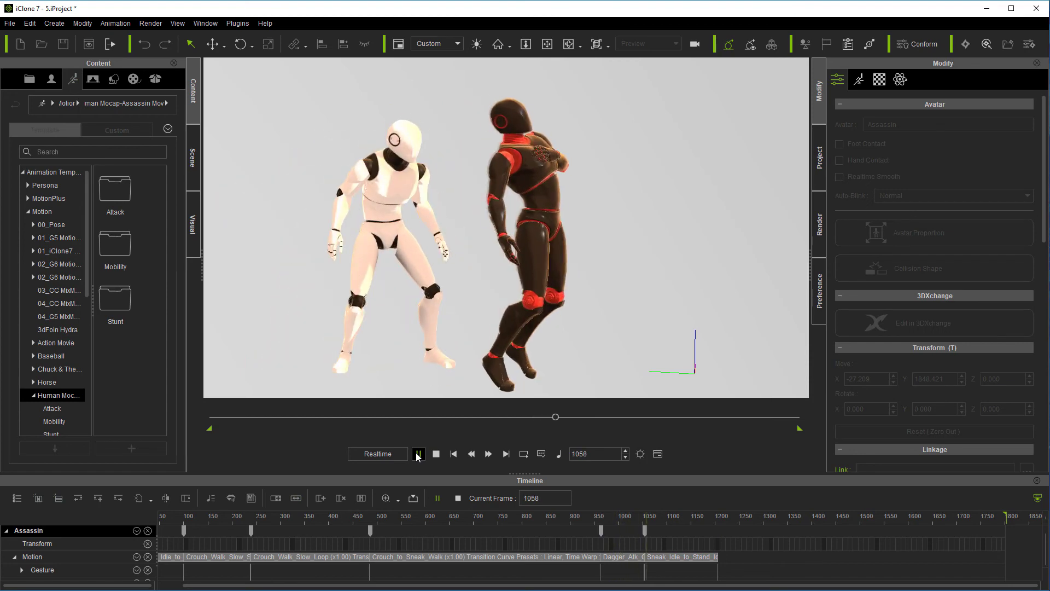
left_click(436, 454)
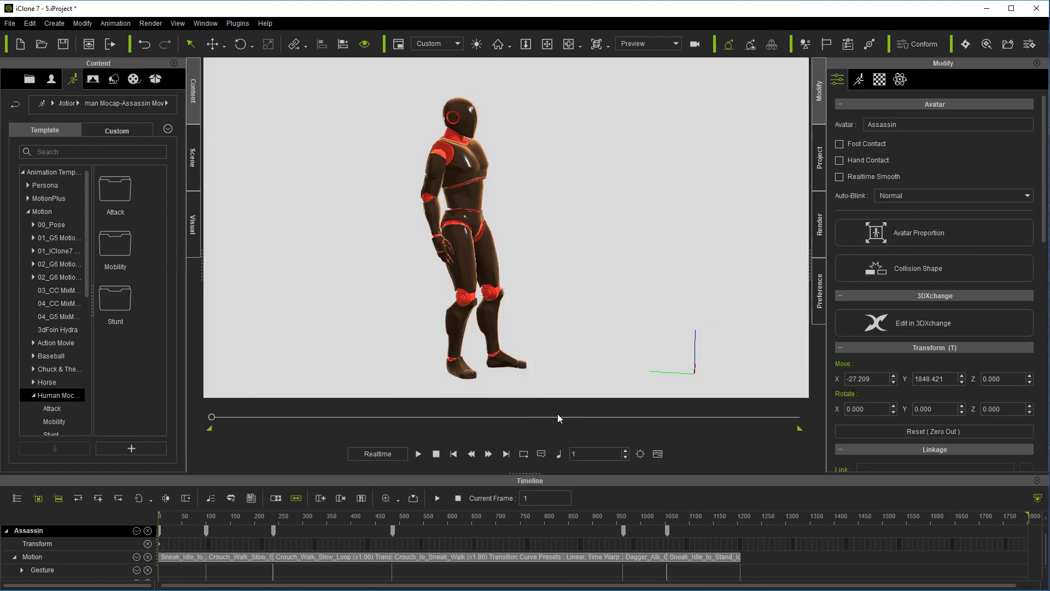
Undo the lengthening of the Assassin's final clip and play the scene from frame 779.
key("ctrl+z")
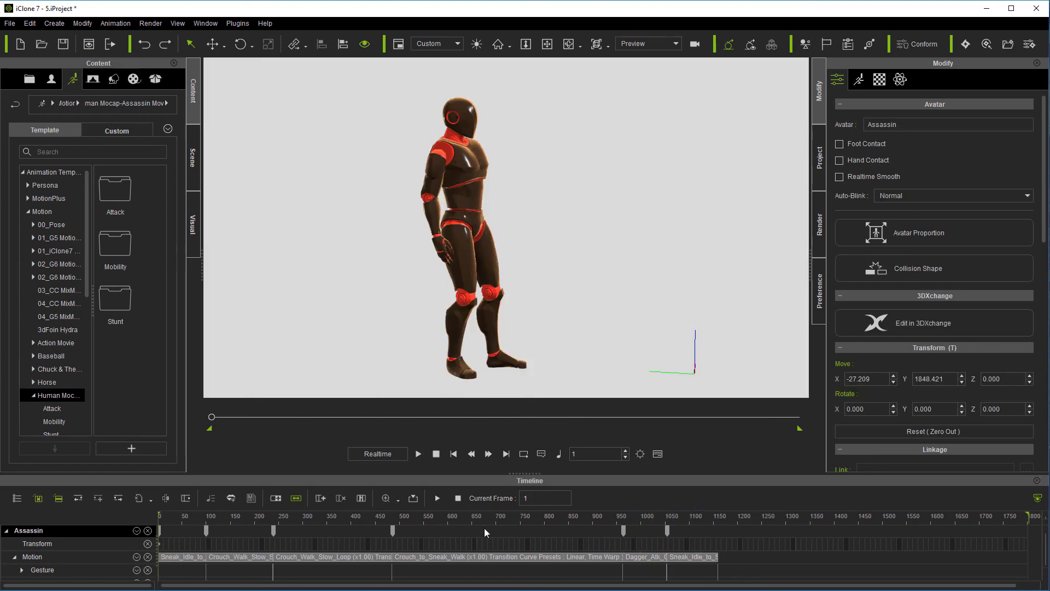
left_click(535, 550)
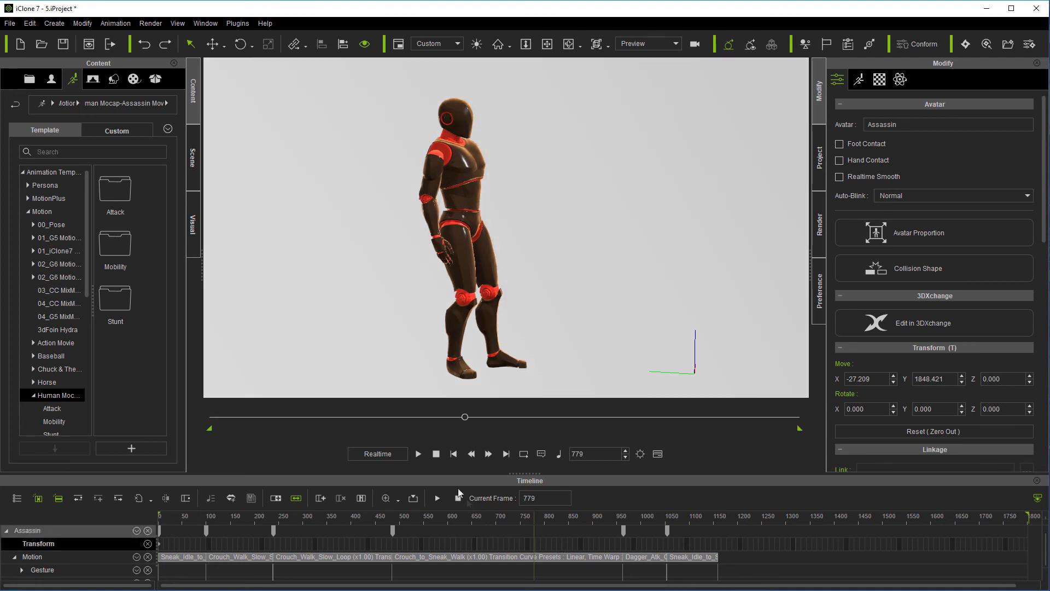
left_click(419, 454)
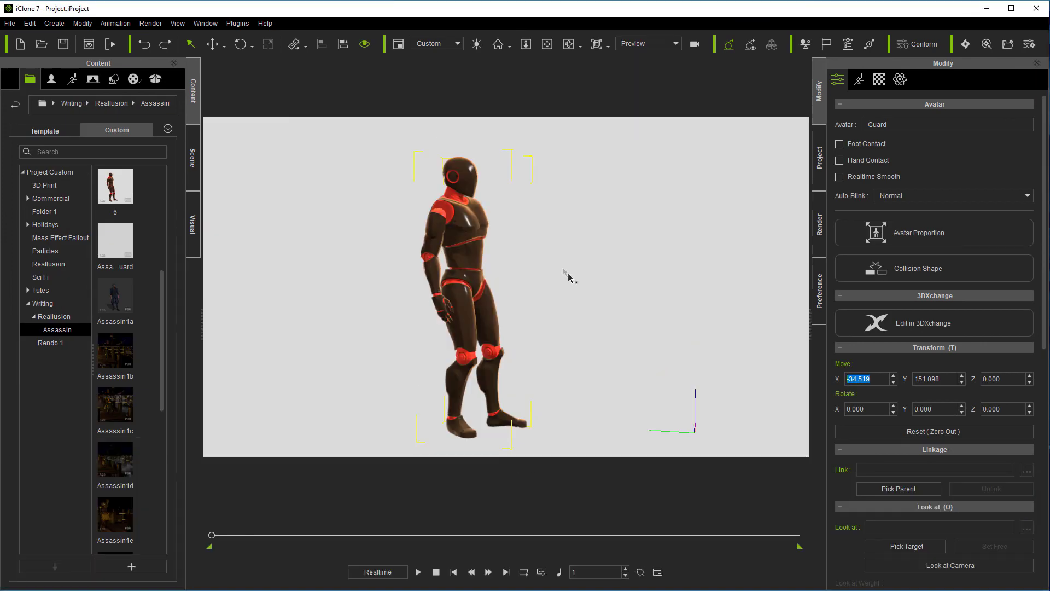
Widen the viewport, frame both avatars from a frontal angle, and play the whole sneak attack from frame 1.
left_click_drag(809, 321, 912, 306)
scroll(383, 279, "down", 5)
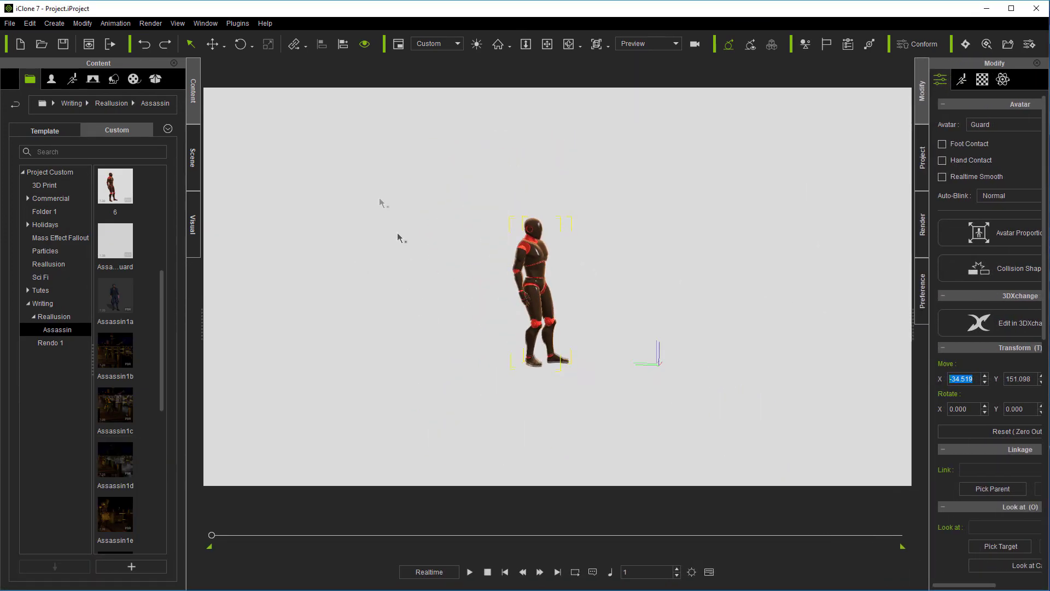
left_click(569, 47)
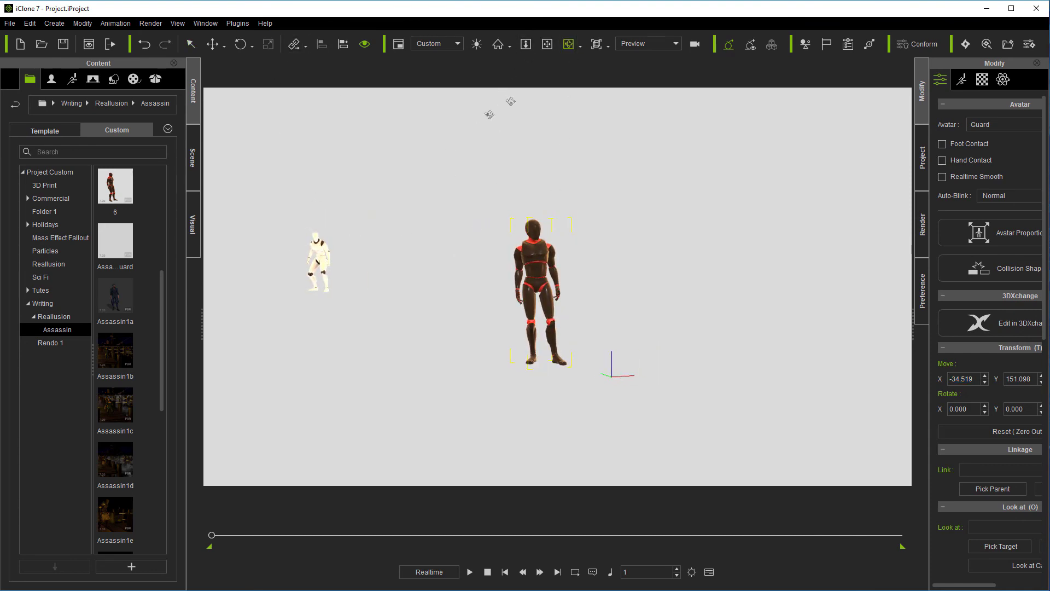
right_click_drag(516, 106, 554, 301)
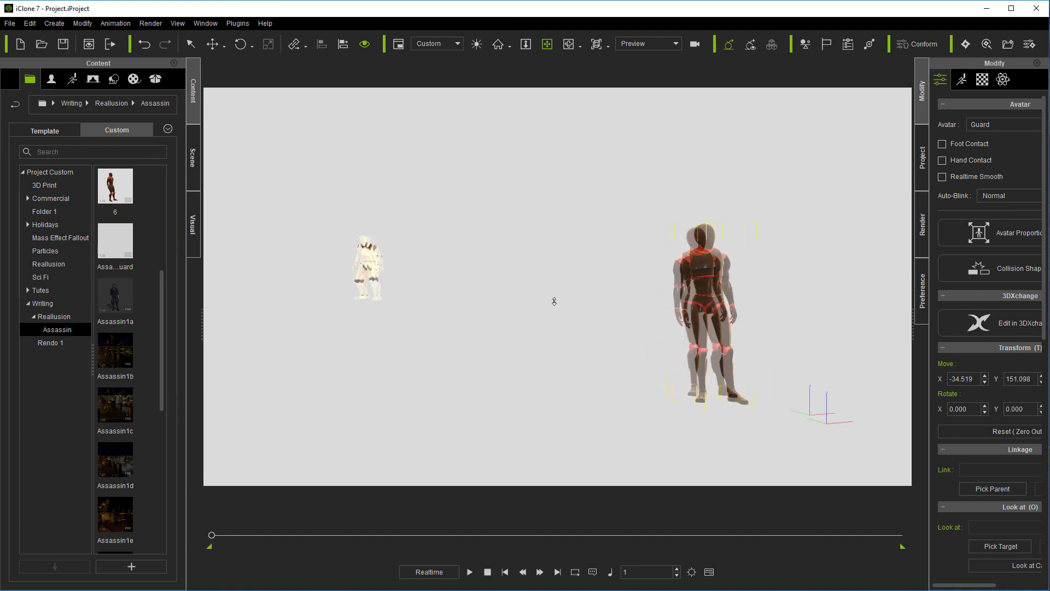
left_click(470, 571)
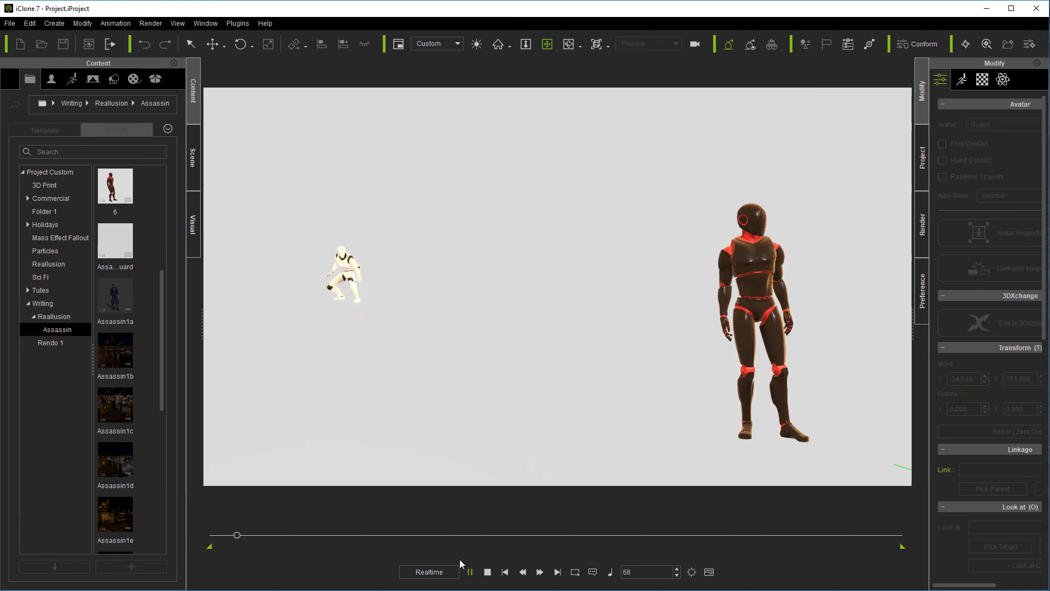